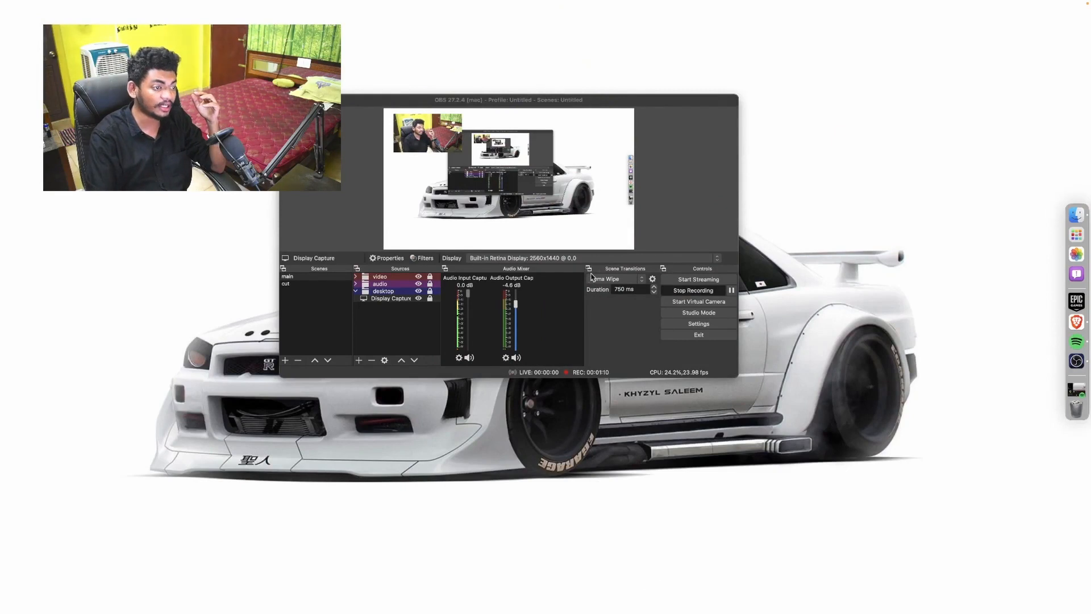
Step: Set the scene transition duration to 700 ms and collapse the desktop source group
left_click(654, 289)
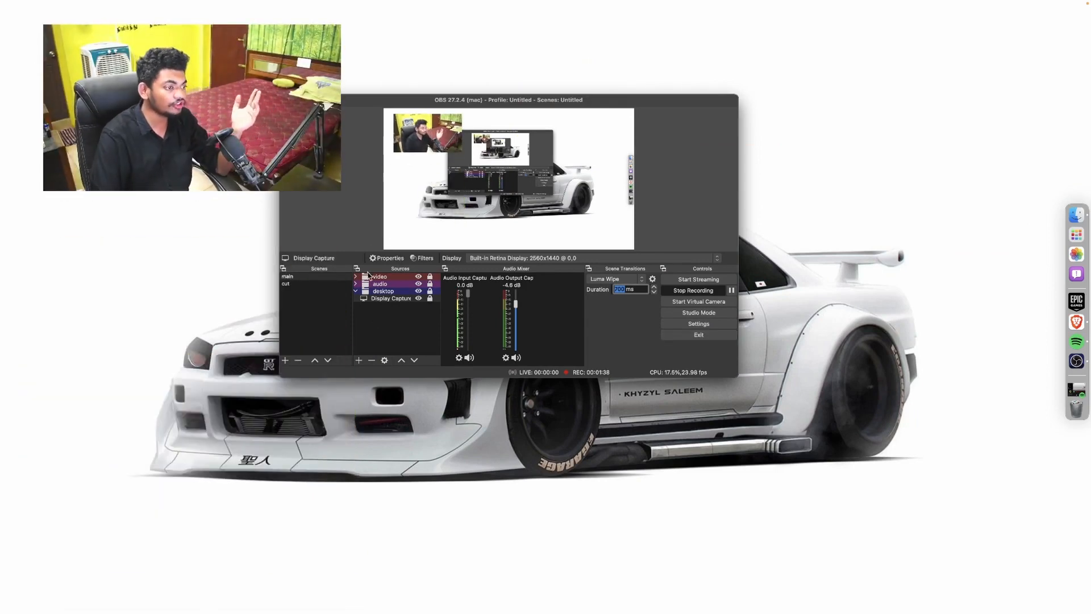
left_click(356, 291)
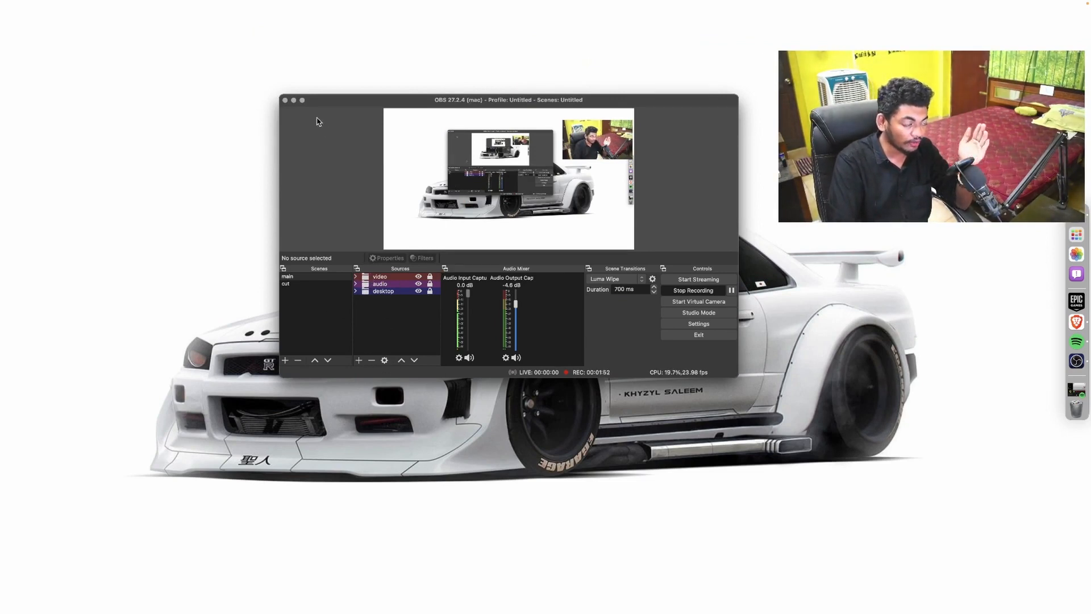
Step: Enlarge the main window to full screen to examine the audio and desktop source groups, and restore its normal size
left_click(302, 101)
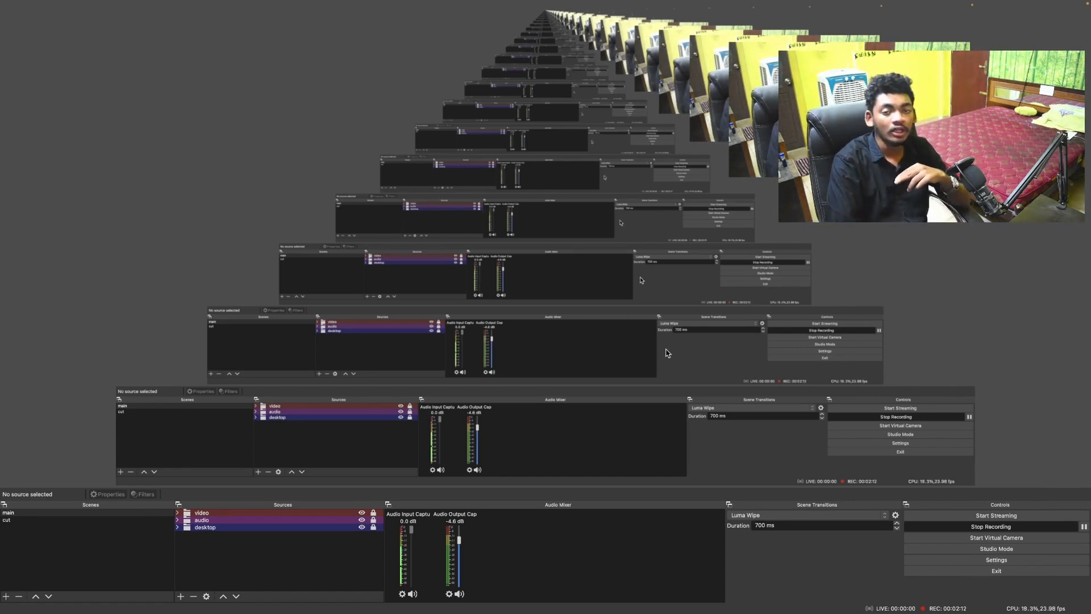
left_click(244, 521)
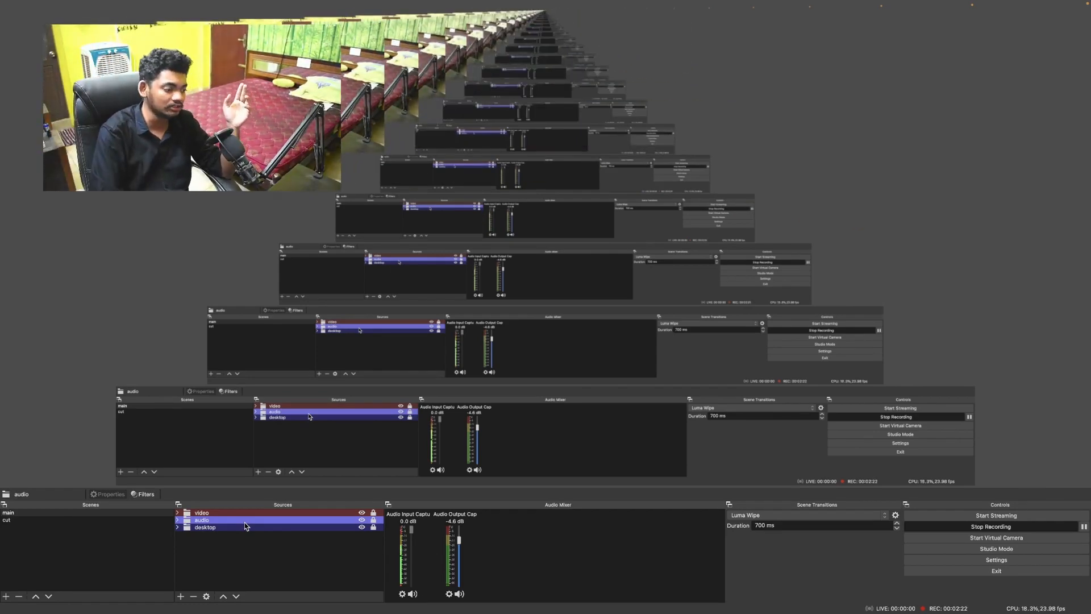
left_click(247, 526)
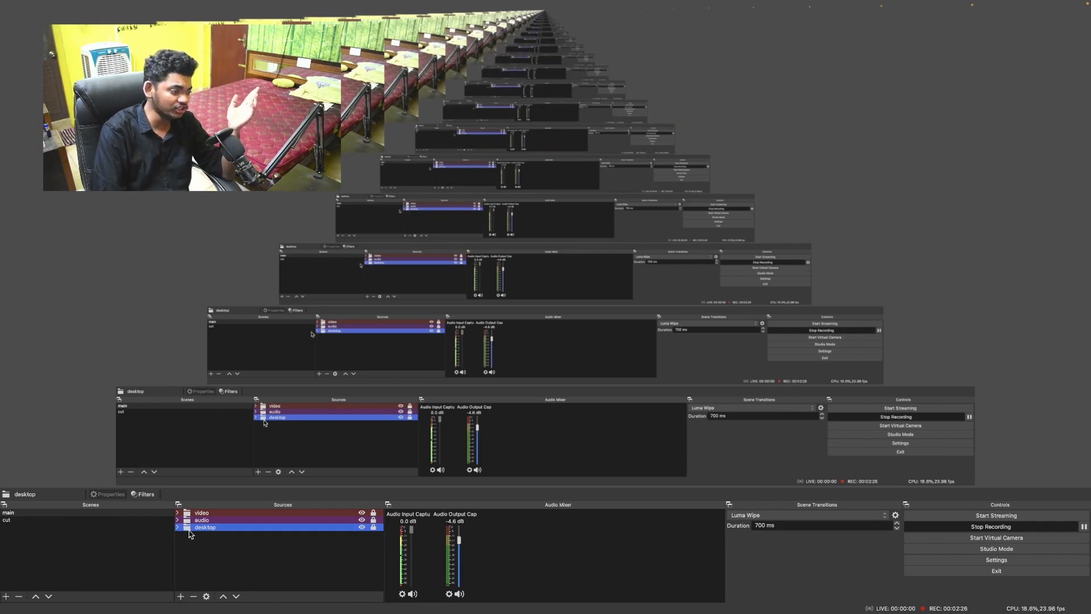
left_click(177, 527)
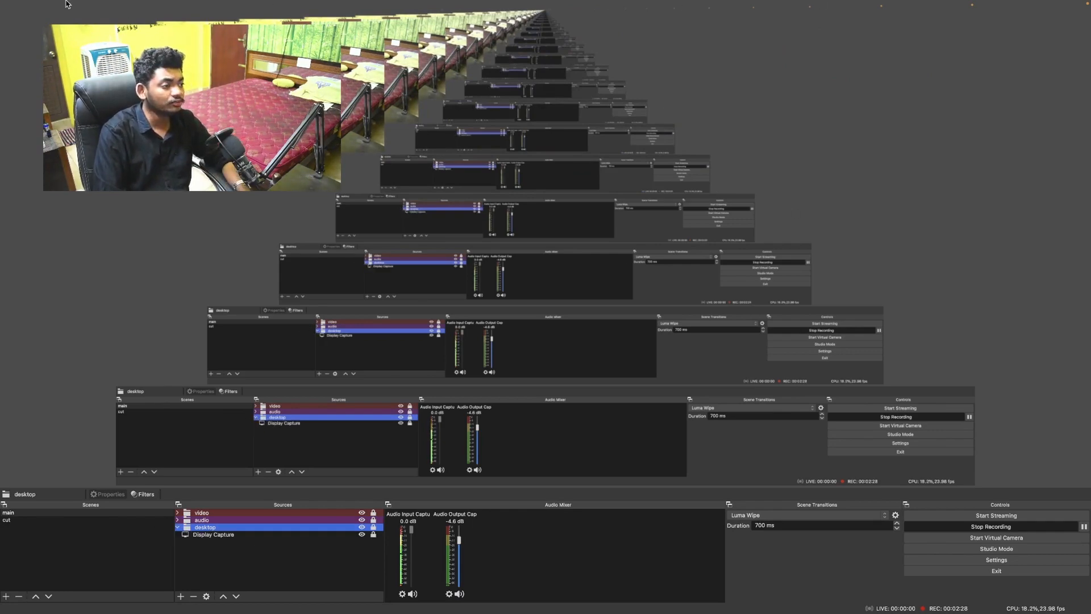
left_click(22, 17)
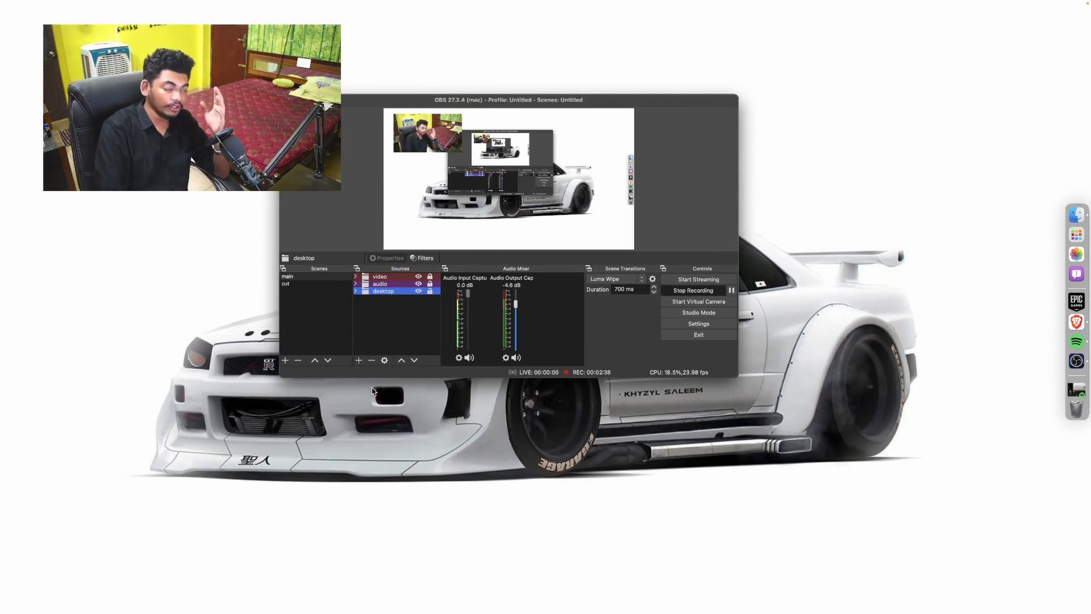
Step: Expand the audio source group to show the capture sources inside it
left_click(368, 286)
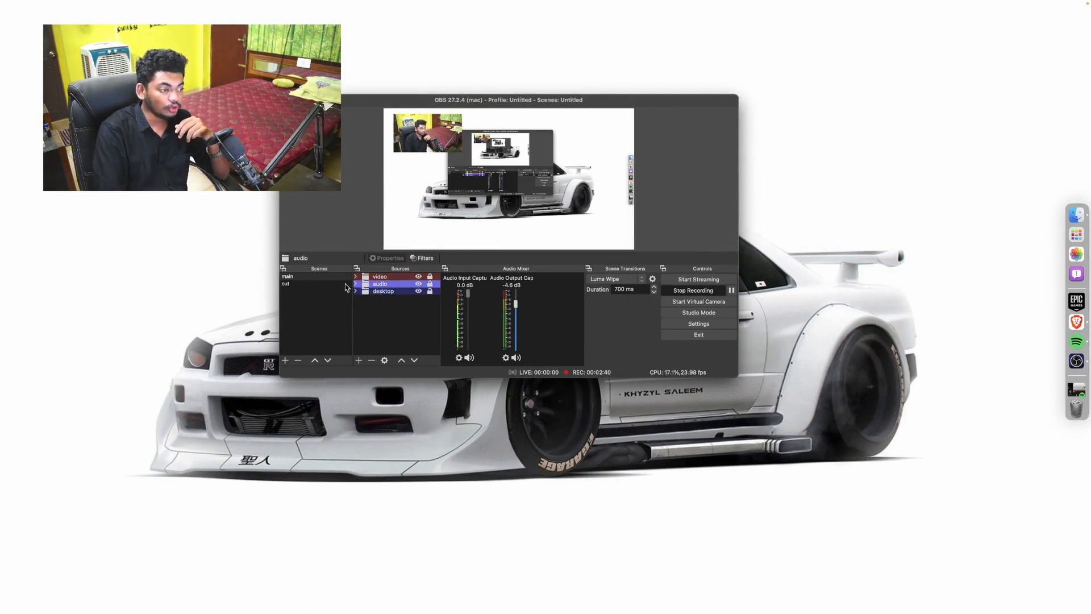
left_click(355, 284)
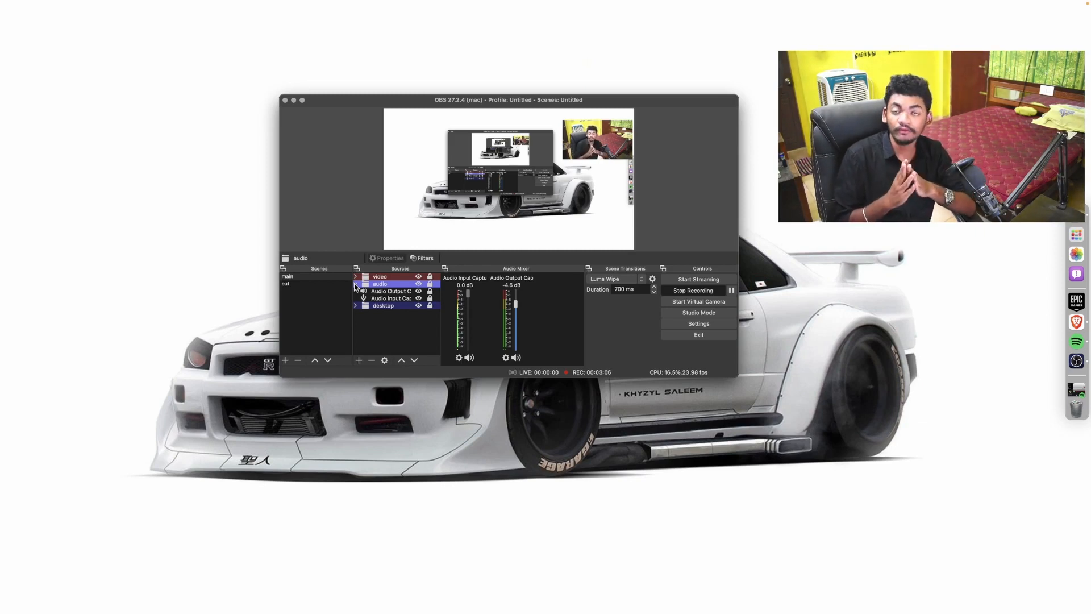
Step: Switch the webcam overlay through its preset positions on the canvas, ending in the upper-left corner
key("F2")
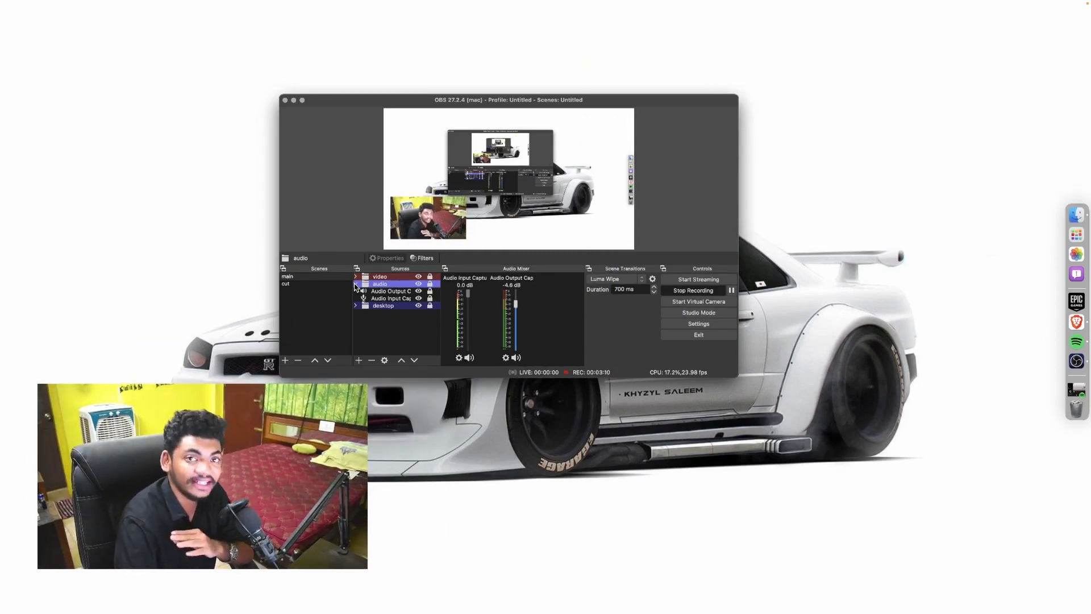
key("F3")
key("F4")
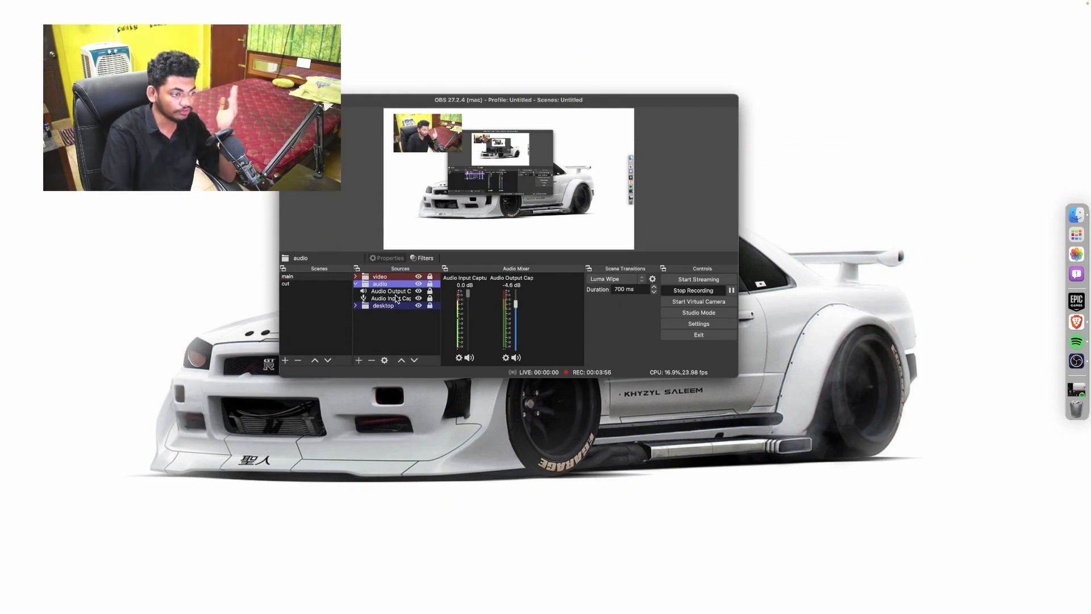
Step: Review the devices available for the Audio Input Capture source and choose USB PnP Audio Device
left_click(396, 299)
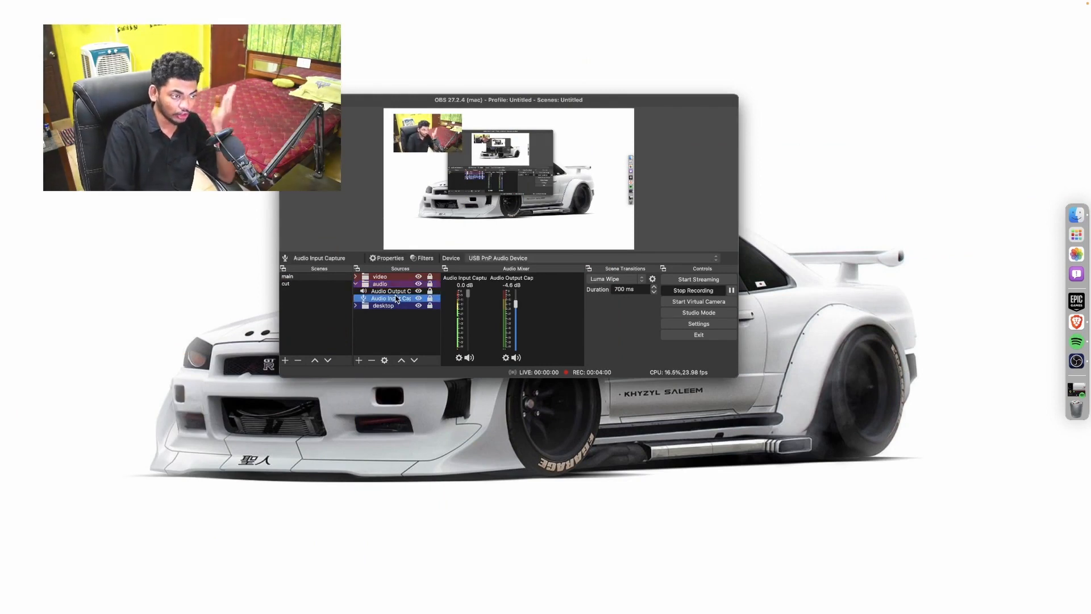
left_click(507, 259)
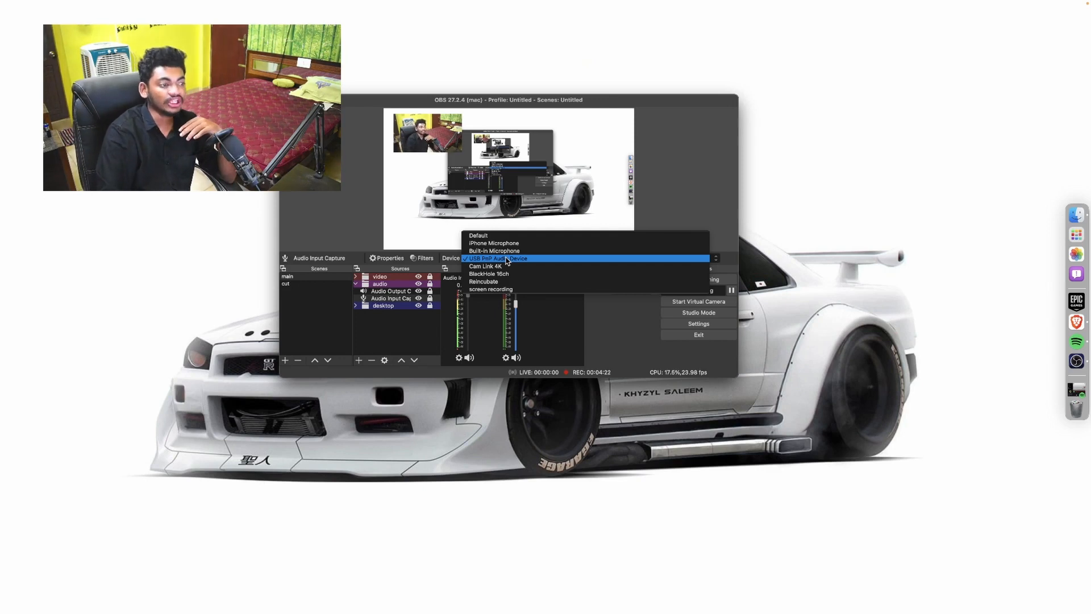
left_click(507, 259)
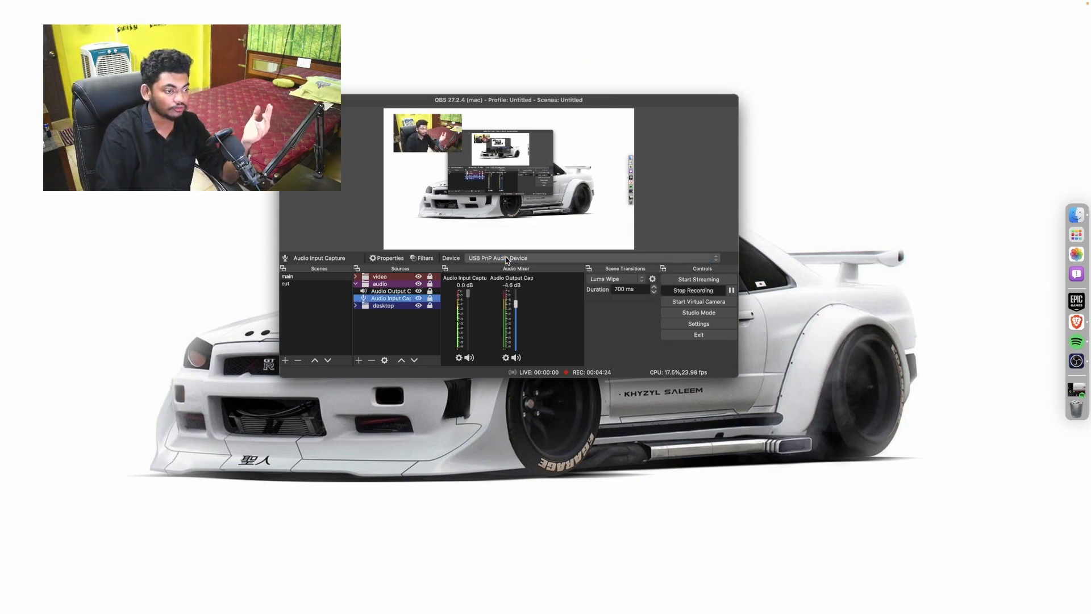
left_click(509, 258)
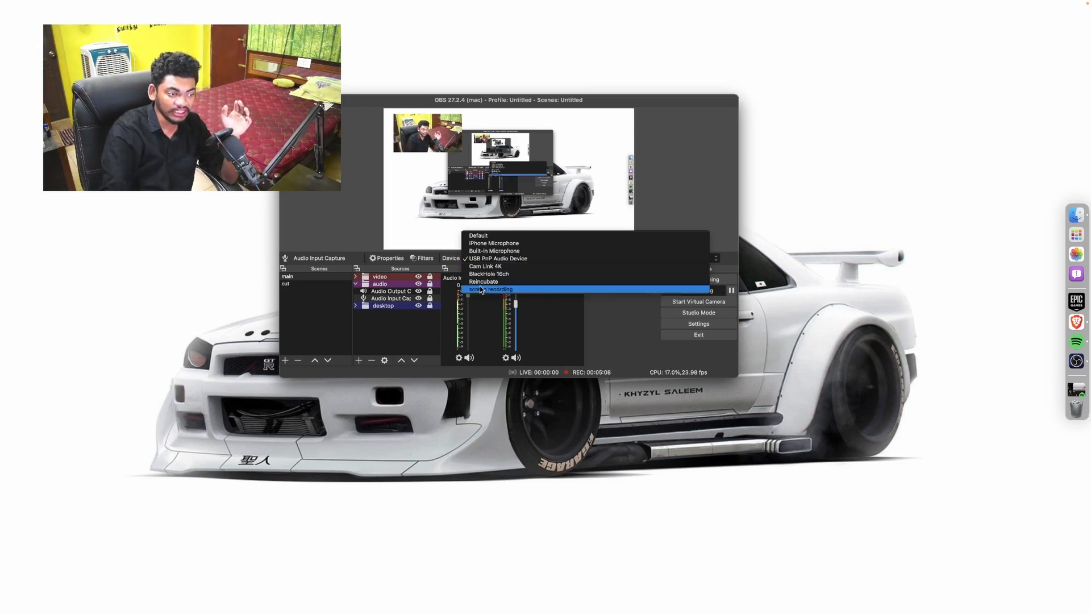
left_click(498, 259)
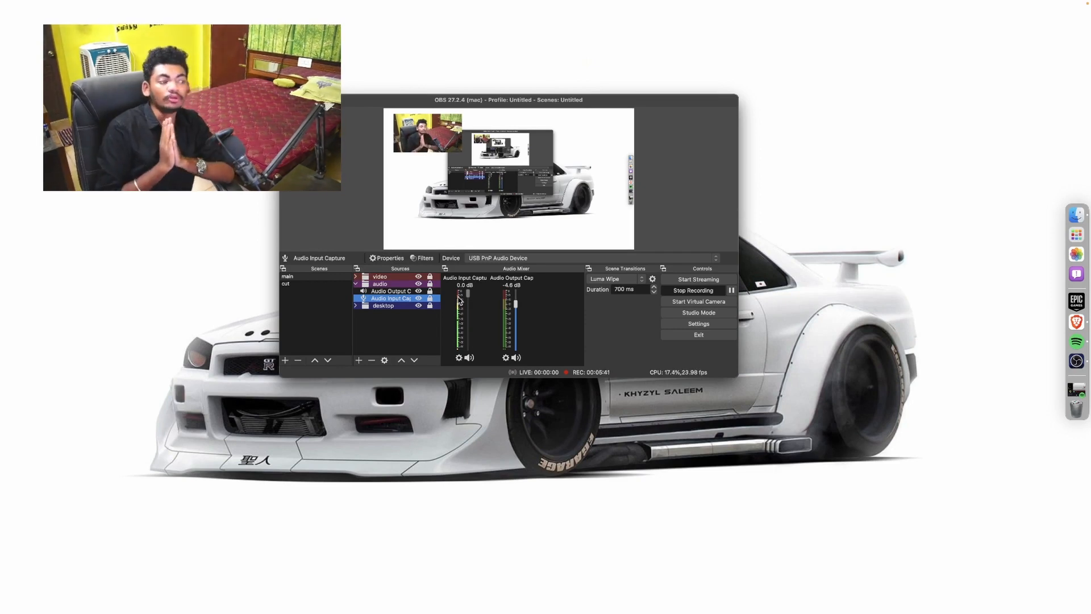
Step: Open the filters of the Audio Input Capture source and place their window beside the main window
right_click(378, 298)
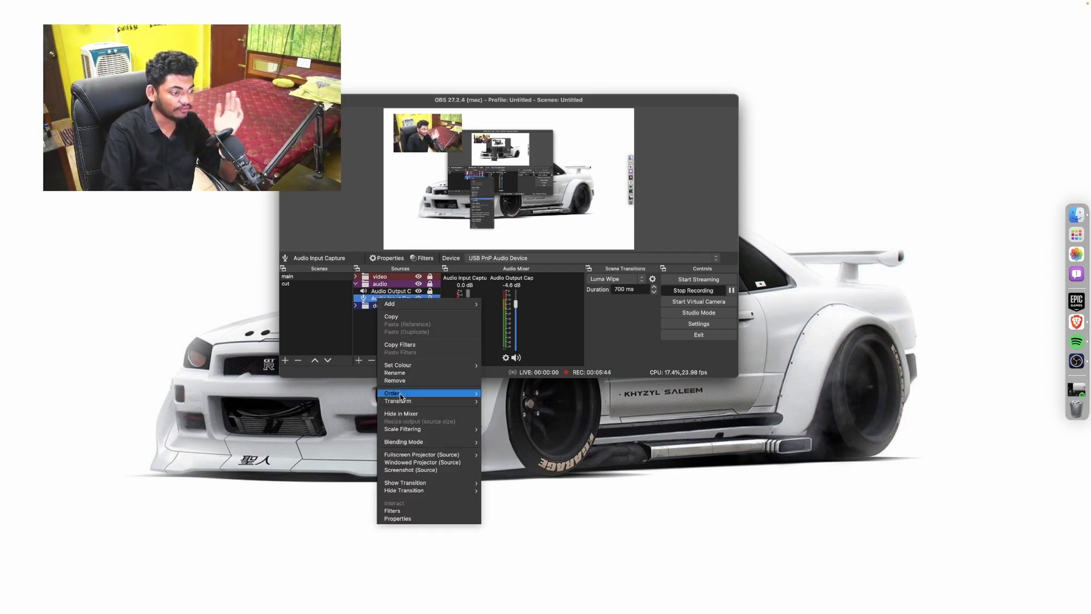
mouse_move(404, 432)
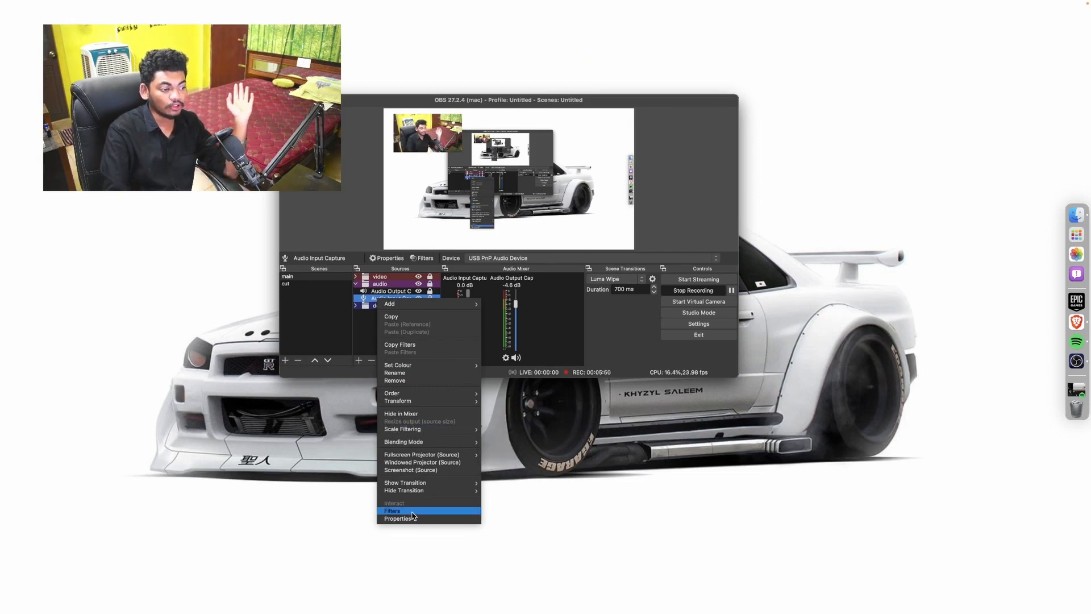
left_click(353, 314)
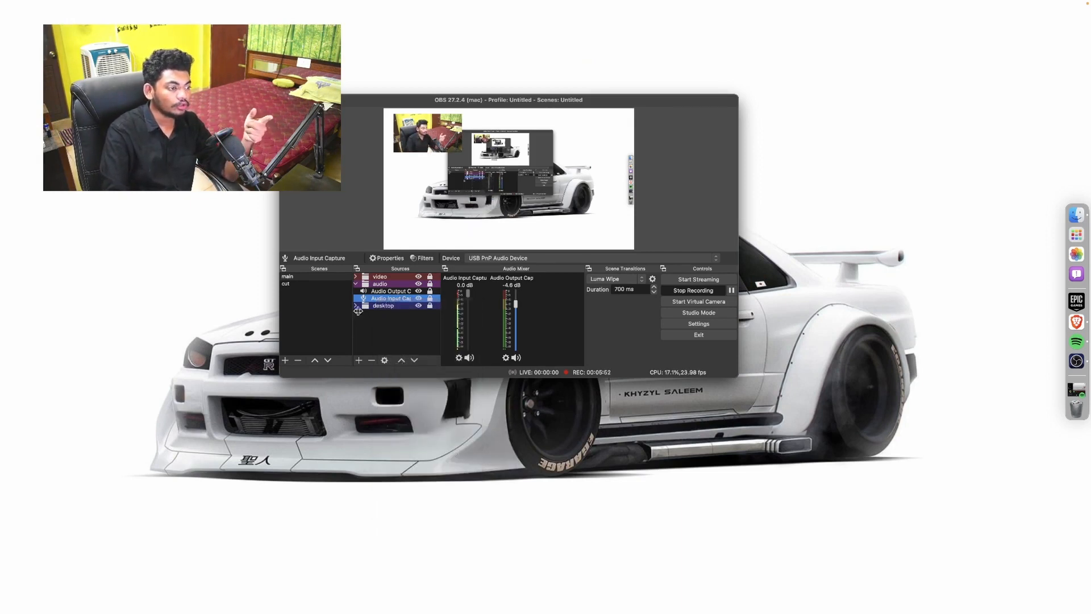
right_click(384, 300)
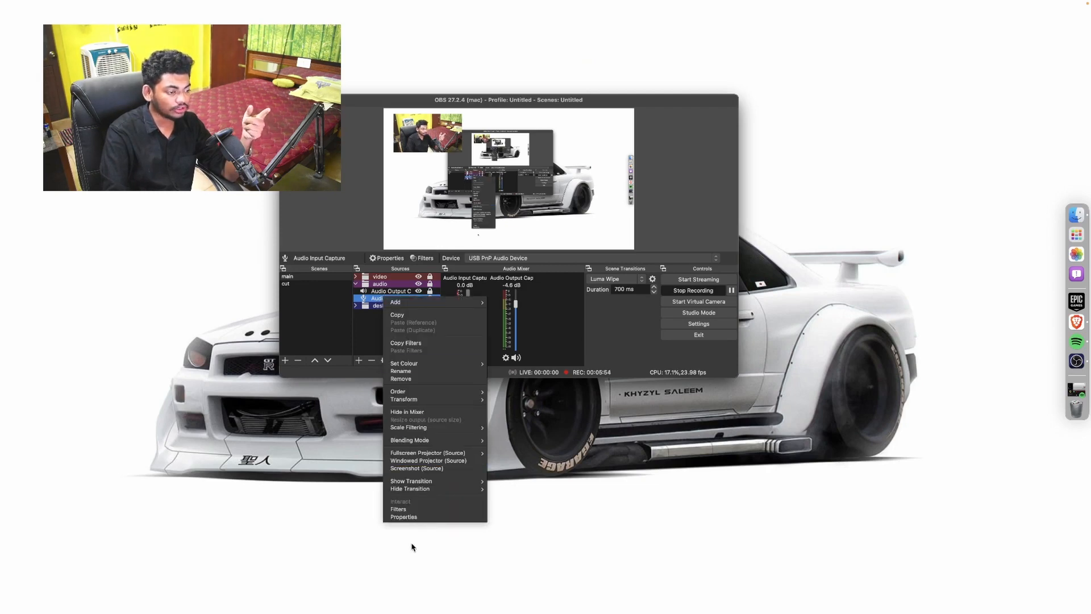
left_click(408, 509)
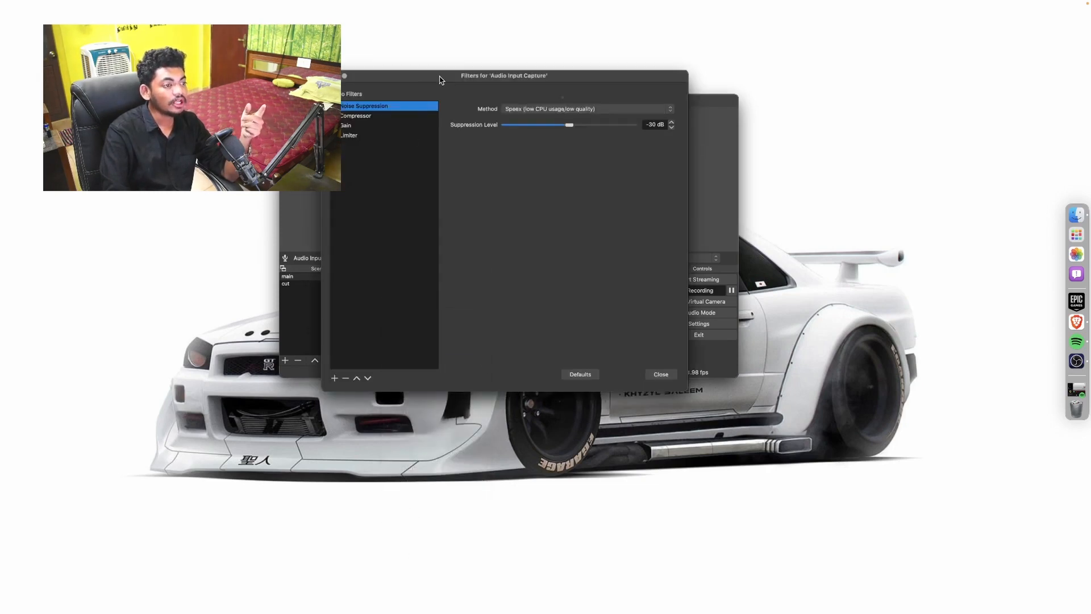
left_click_drag(442, 80, 809, 157)
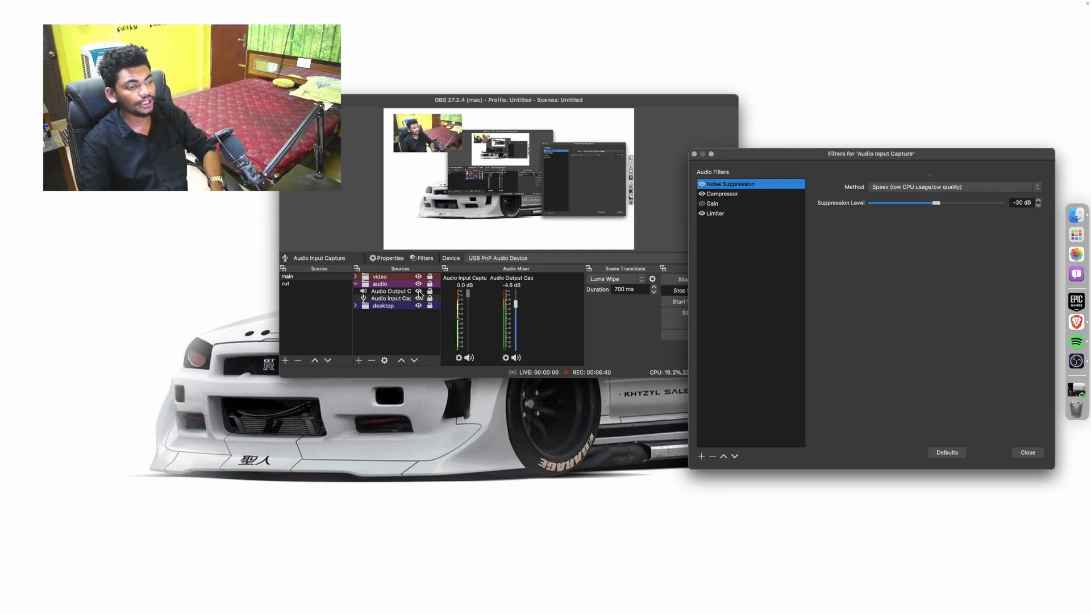
Step: Examine the Limiter, Compressor and Noise Suppression settings of the Audio Input Capture source, and close its filters
left_click(715, 215)
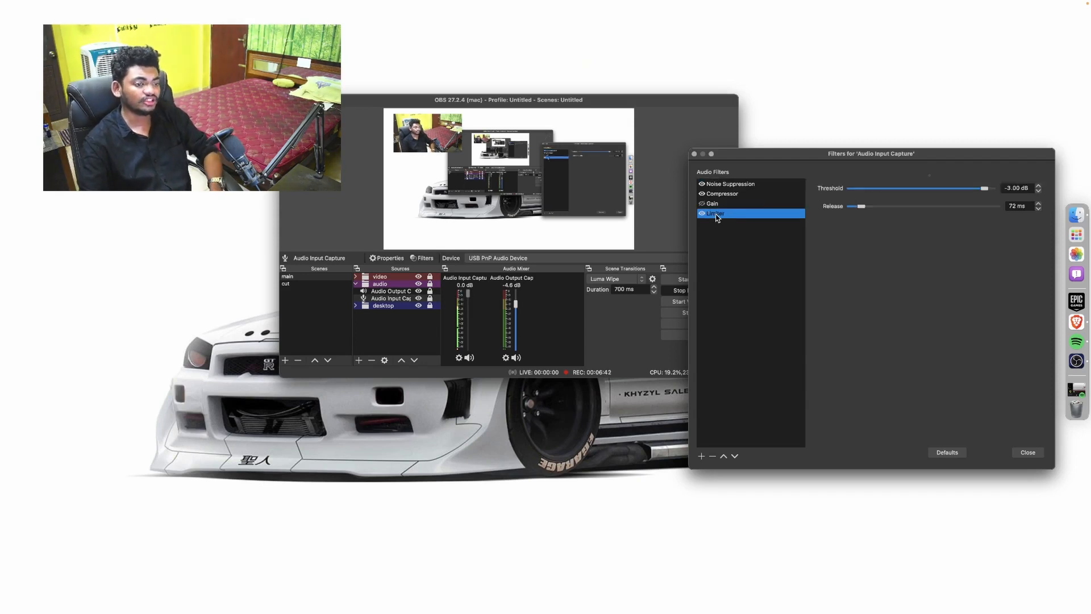
left_click(739, 187)
left_click(722, 195)
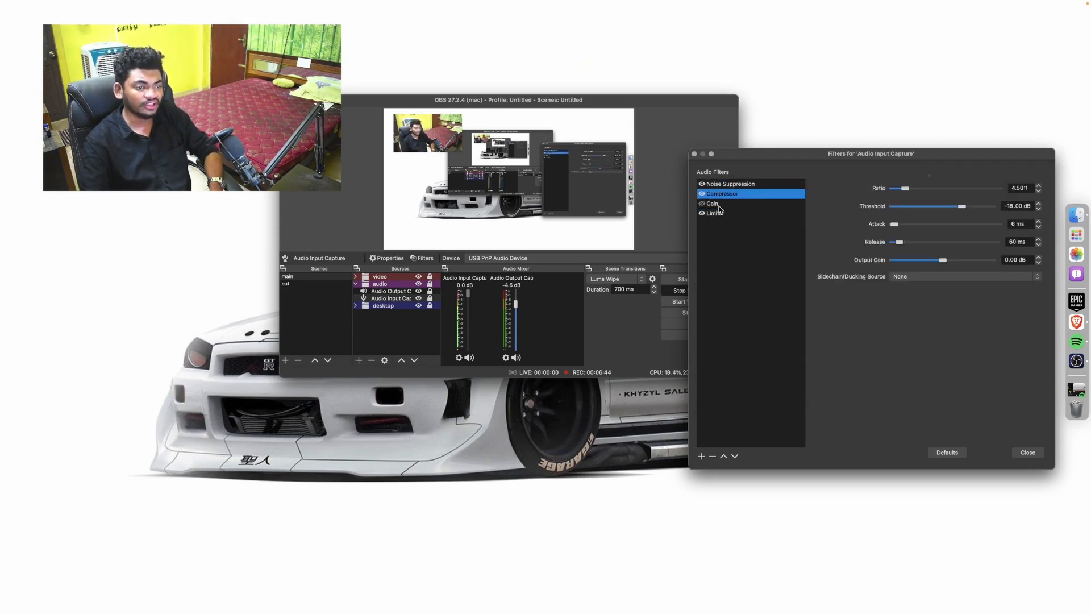
left_click(723, 215)
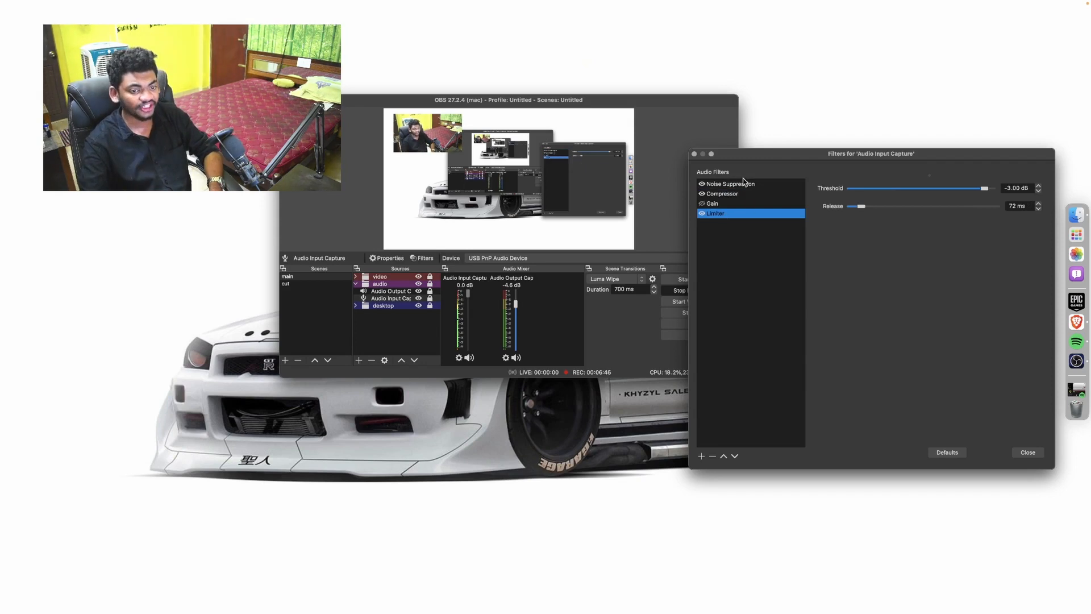
left_click(741, 188)
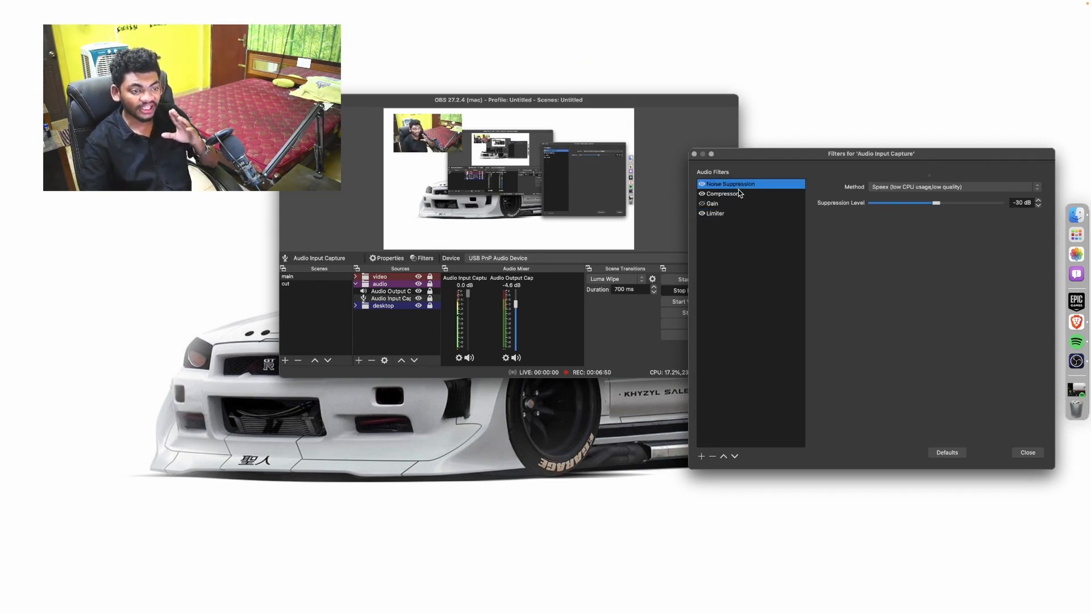
left_click(741, 193)
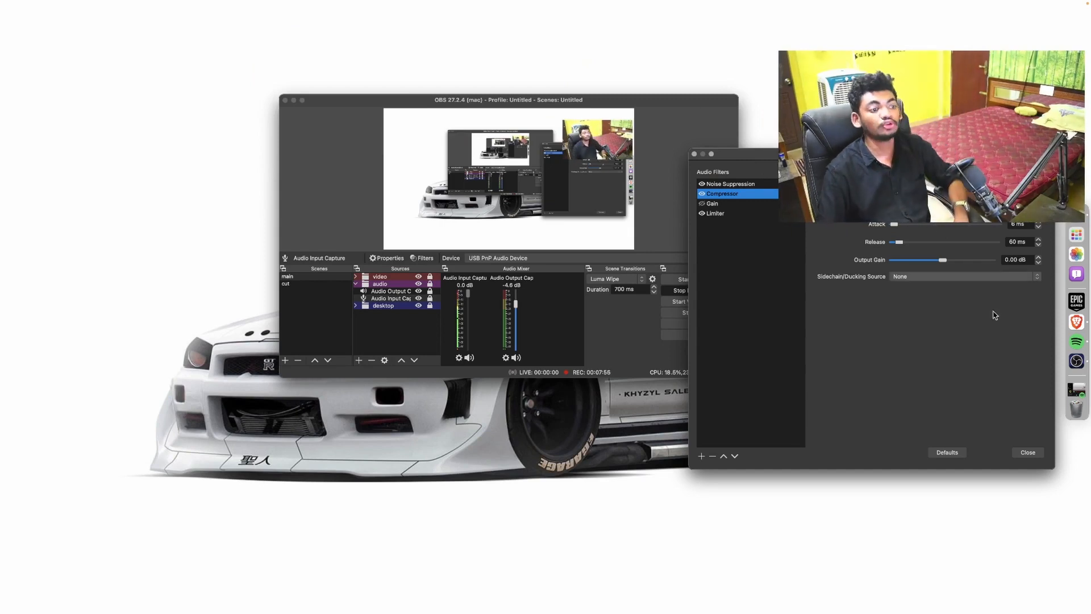
left_click(710, 213)
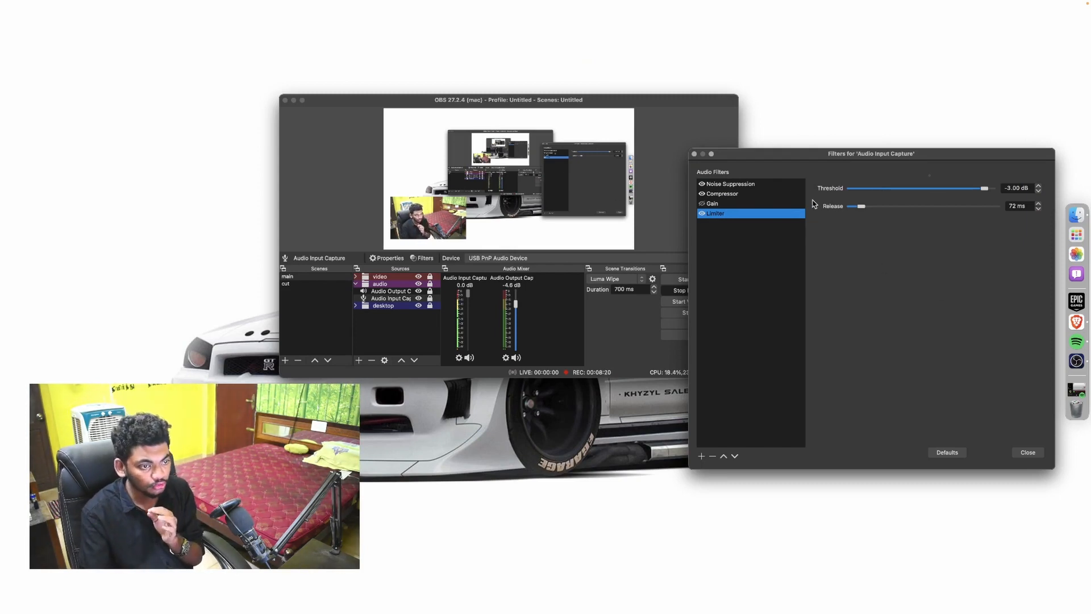
left_click(773, 186)
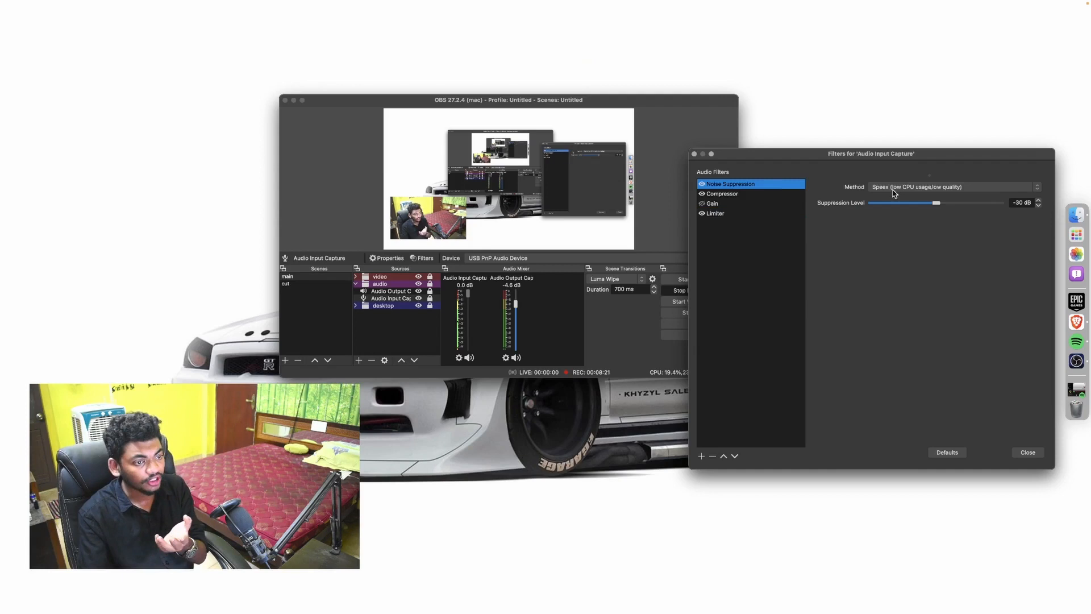
left_click(695, 154)
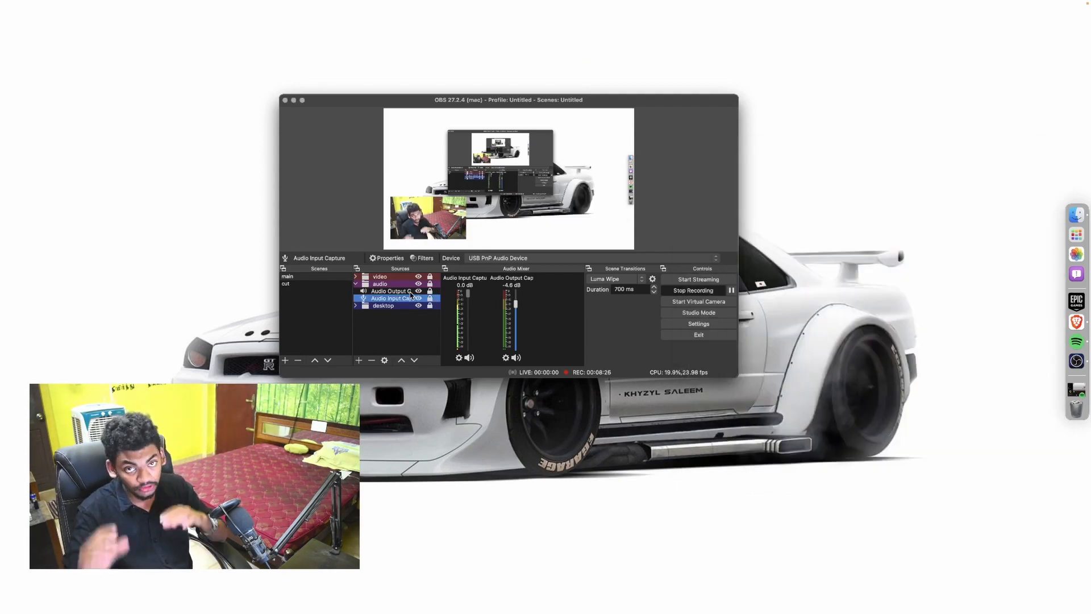
Step: Open the properties of the Audio Output Capture source and place the dialog beside the main window
left_click(393, 291)
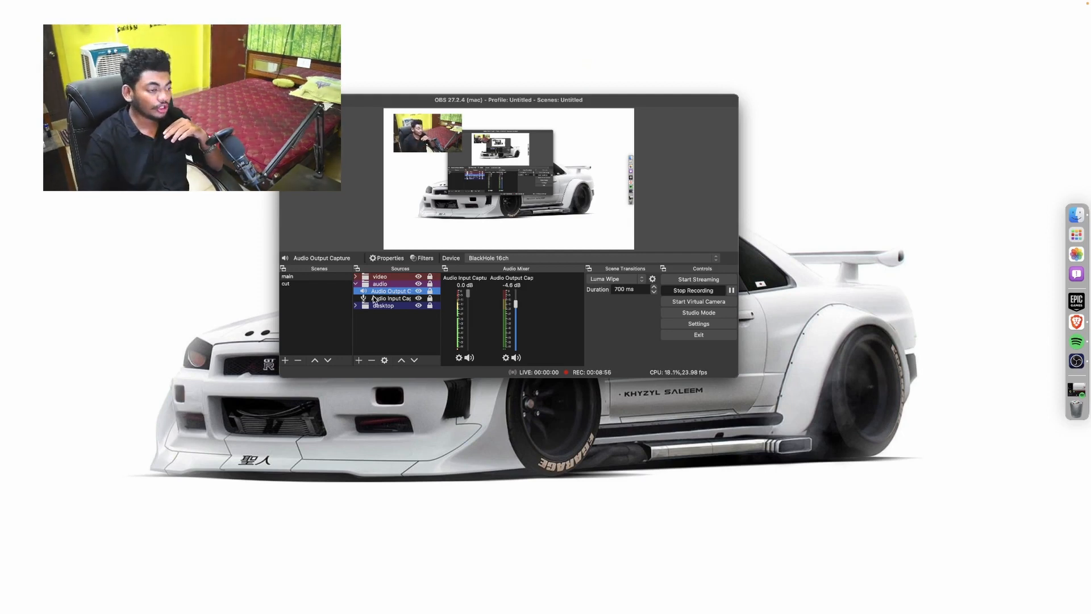
left_click(359, 360)
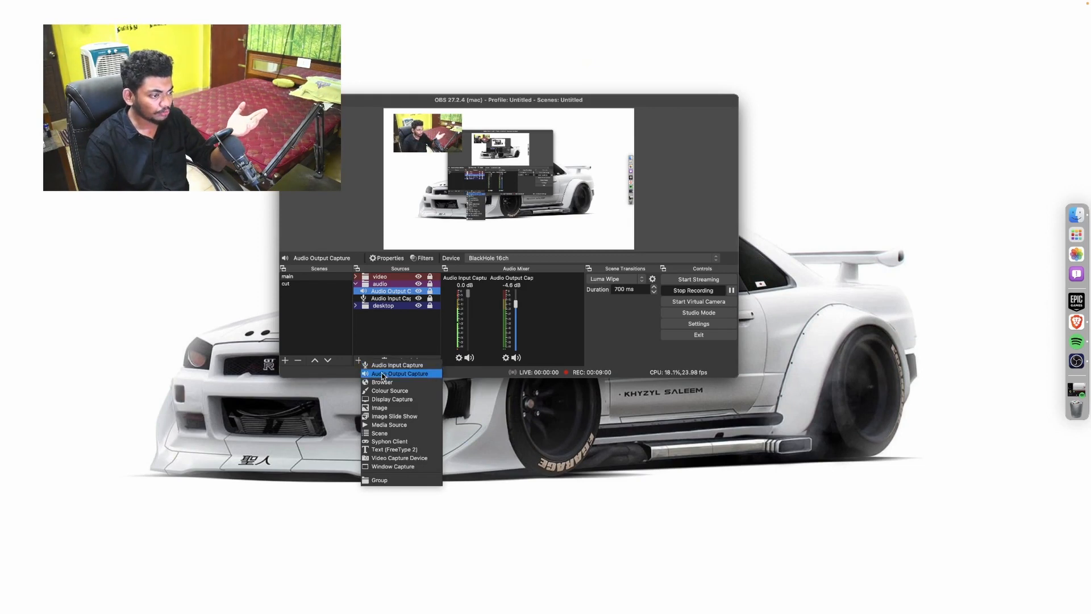
left_click(381, 356)
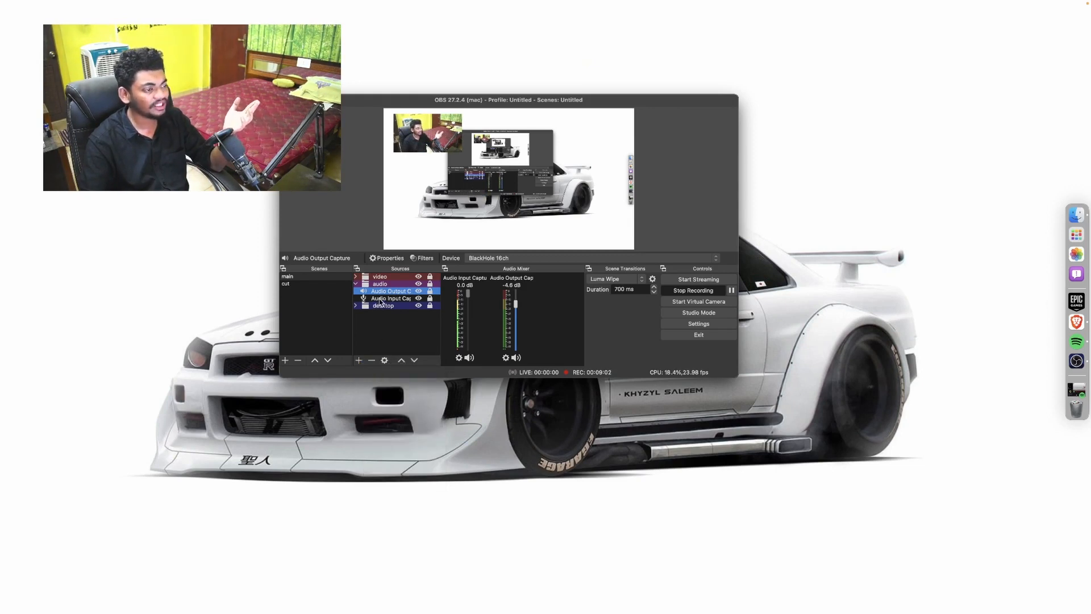
double_click(385, 292)
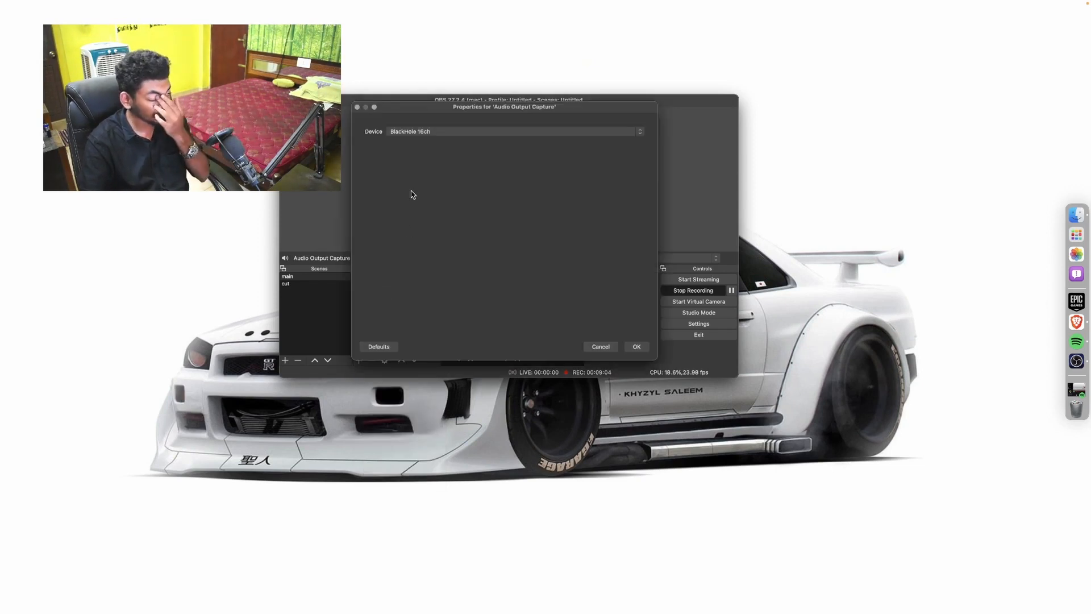
left_click_drag(464, 107, 816, 186)
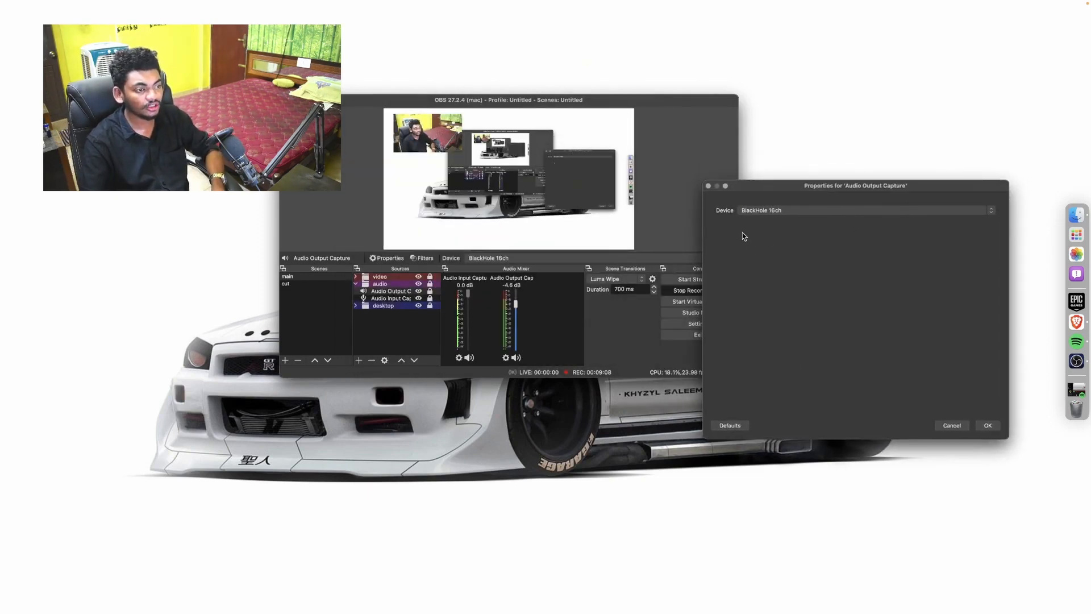
Step: Review the devices available for the Audio Output Capture source, choose BlackHole 16ch, and reposition the properties dialog over the main window's edge
left_click(763, 211)
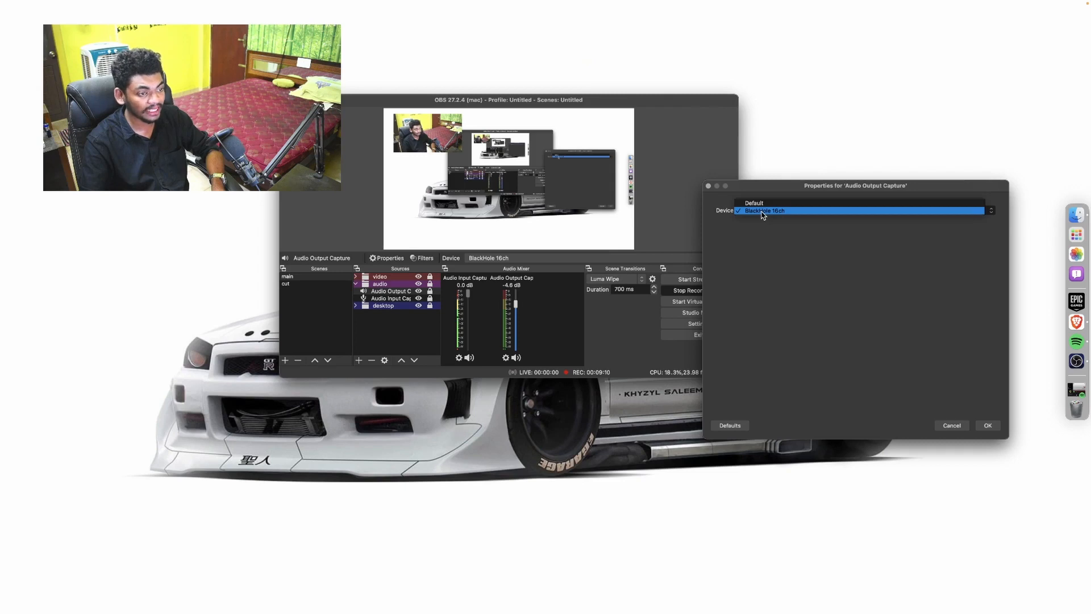
left_click(763, 211)
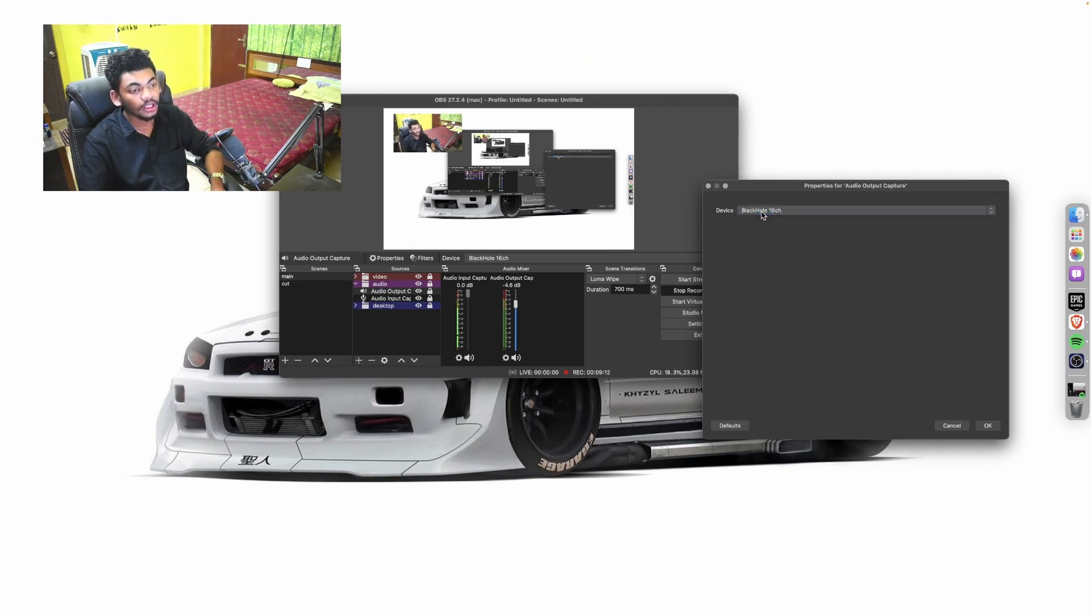
left_click(763, 211)
left_click(762, 203)
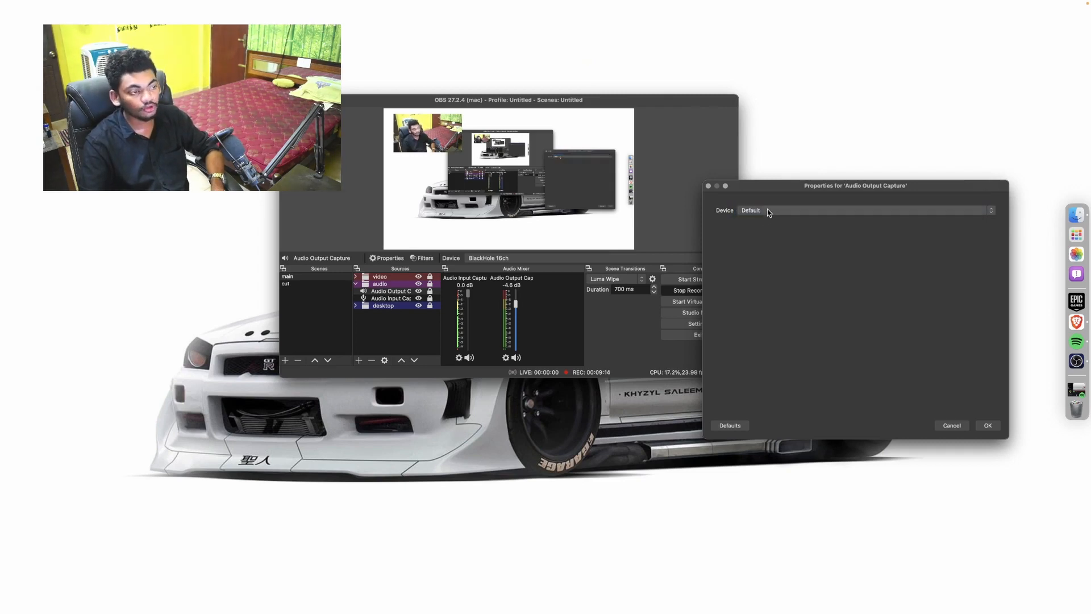
left_click(767, 211)
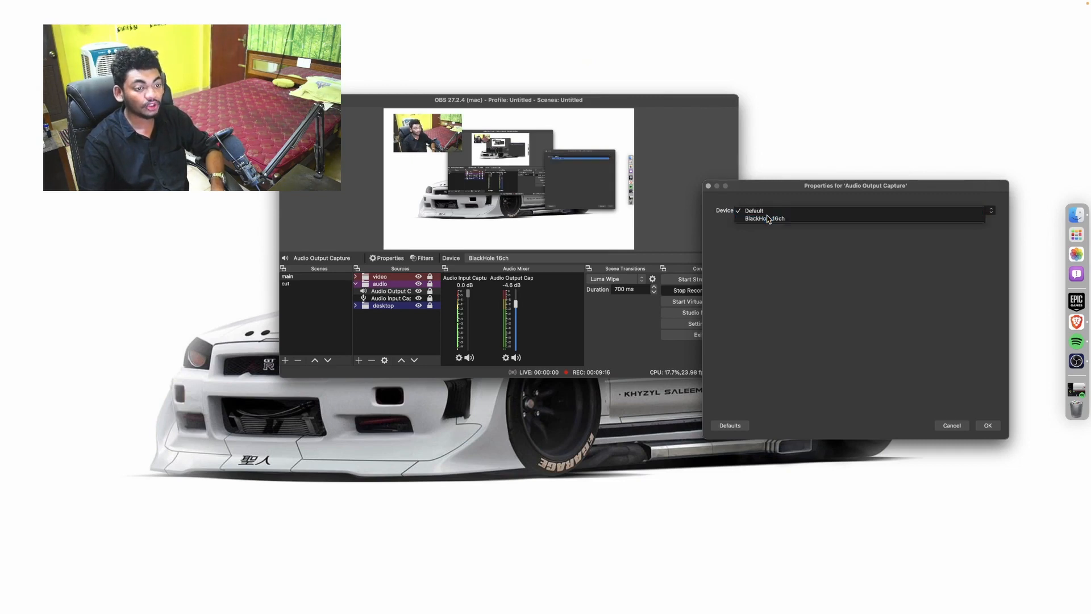
left_click(768, 218)
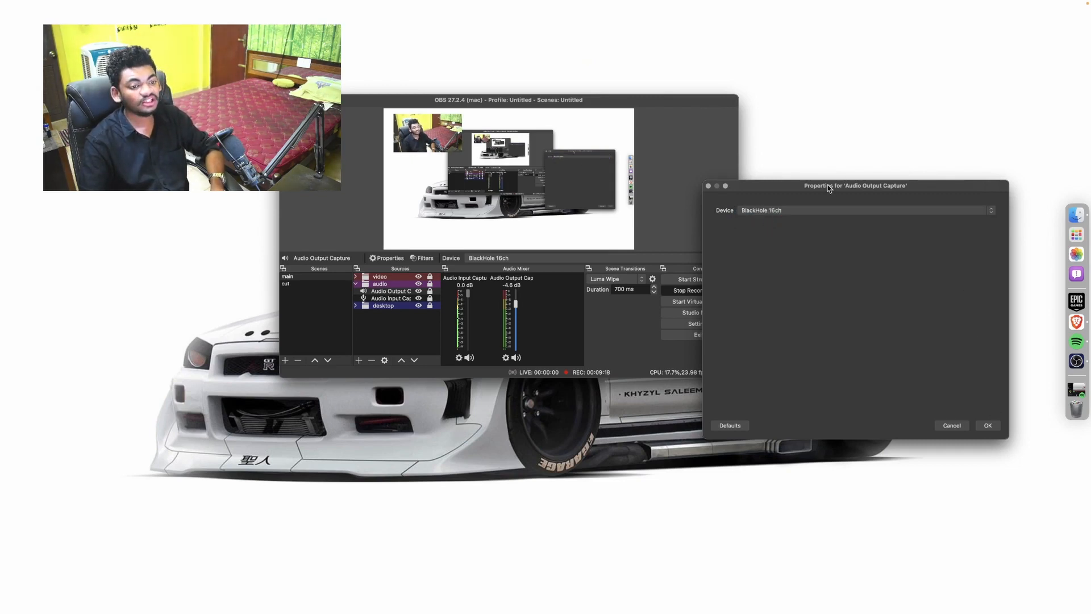
left_click_drag(828, 187, 490, 354)
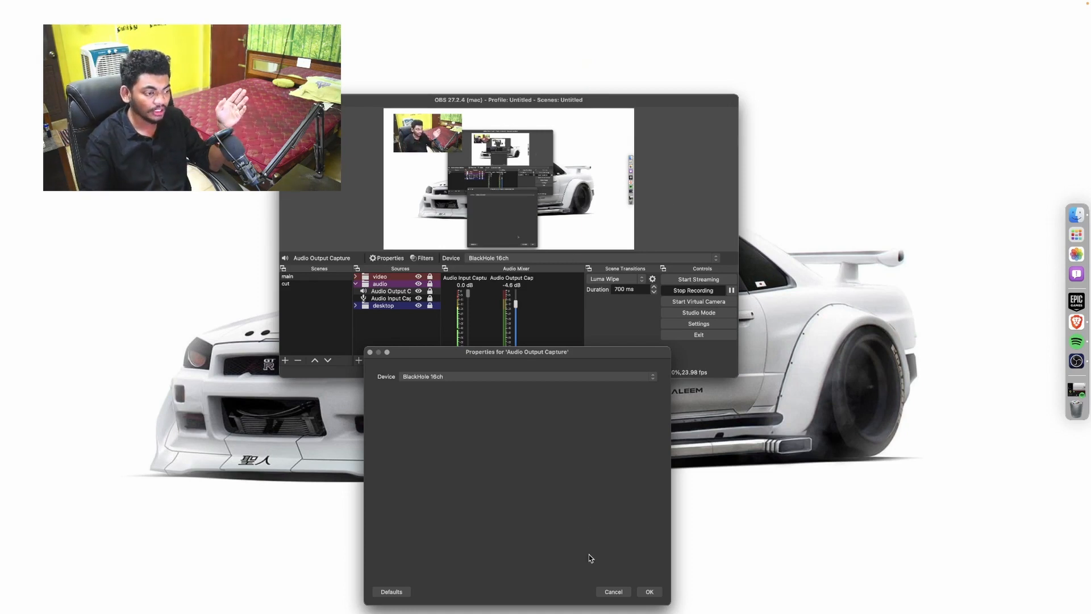
left_click_drag(442, 353, 719, 154)
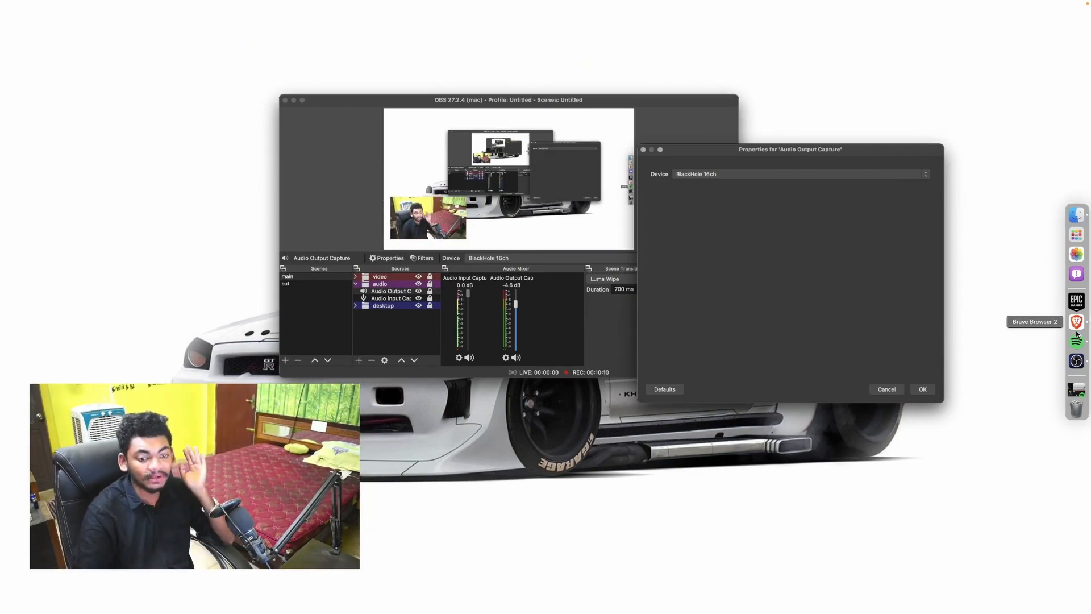
Step: Switch to Brave Browser, examine the BlackHole page through to its download option, and return to OBS
left_click(1078, 324)
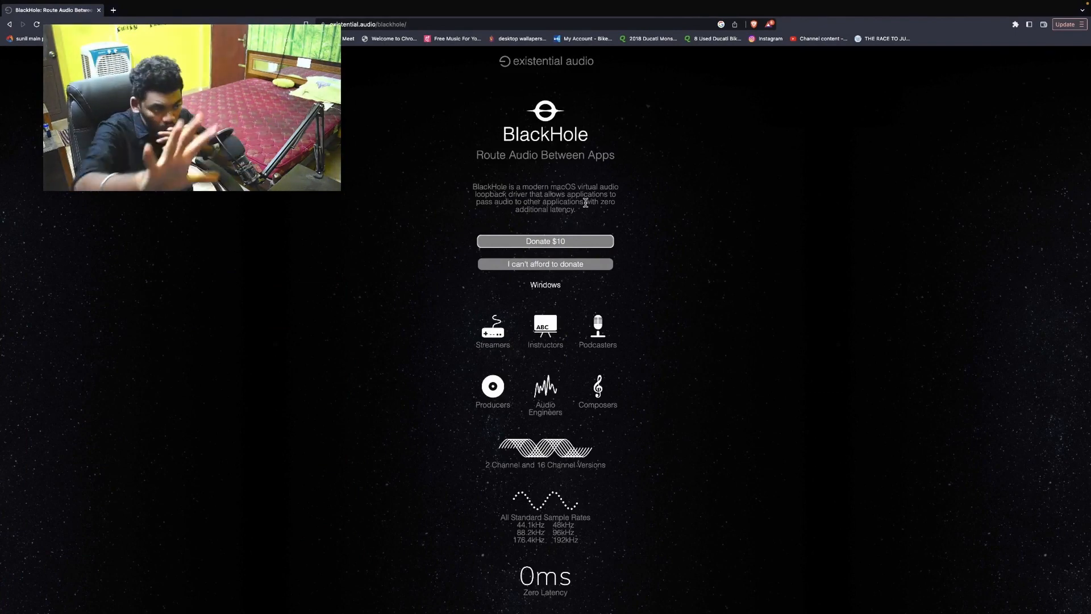
scroll(585, 203, "down", 1)
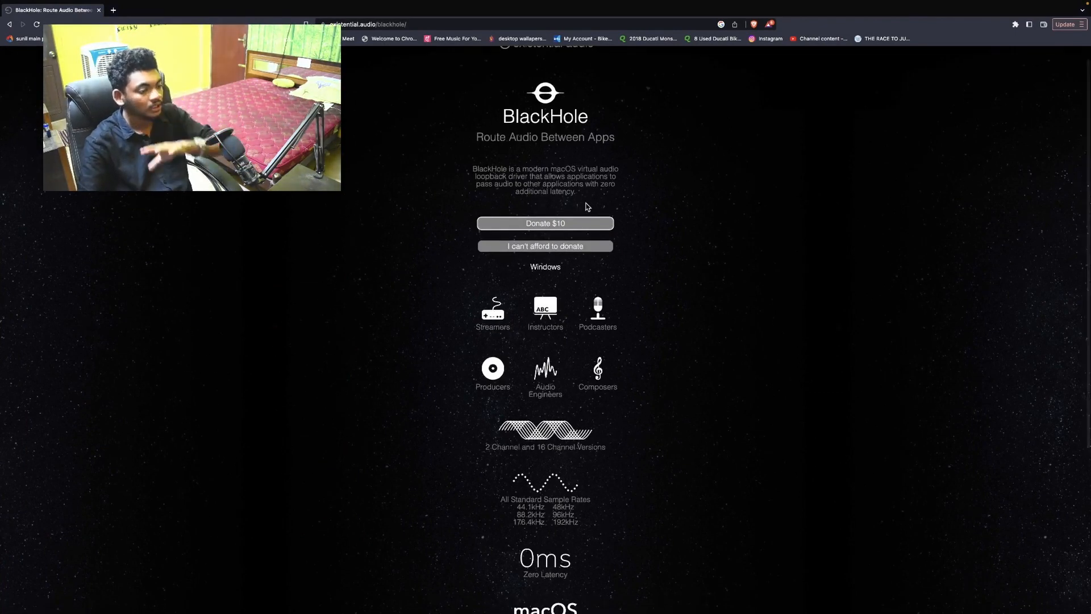
scroll(587, 206, "down", 4)
scroll(587, 206, "down", 2)
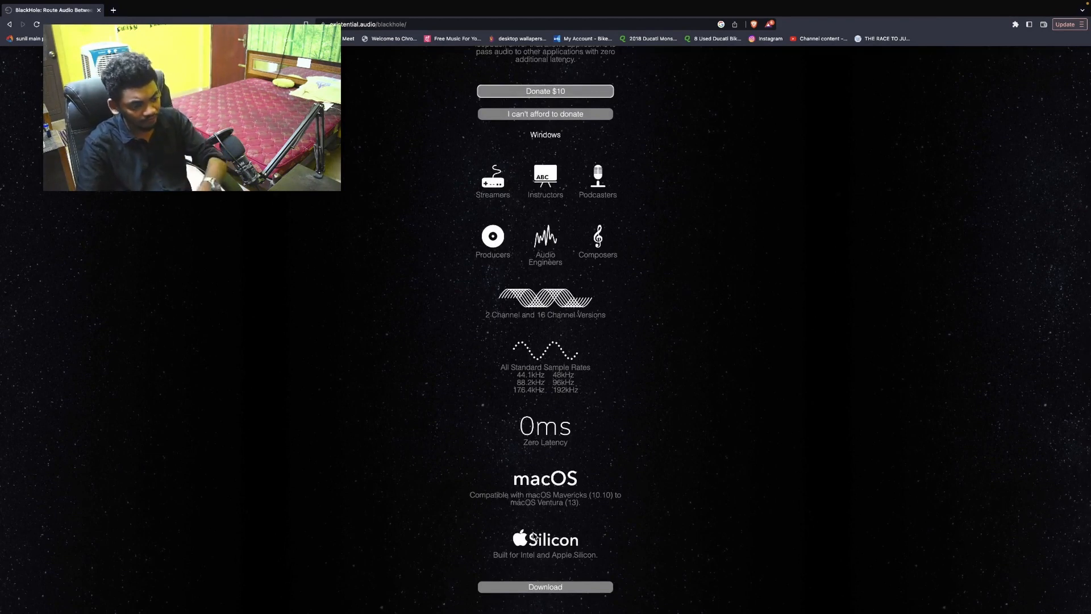
scroll(566, 512, "down", 2)
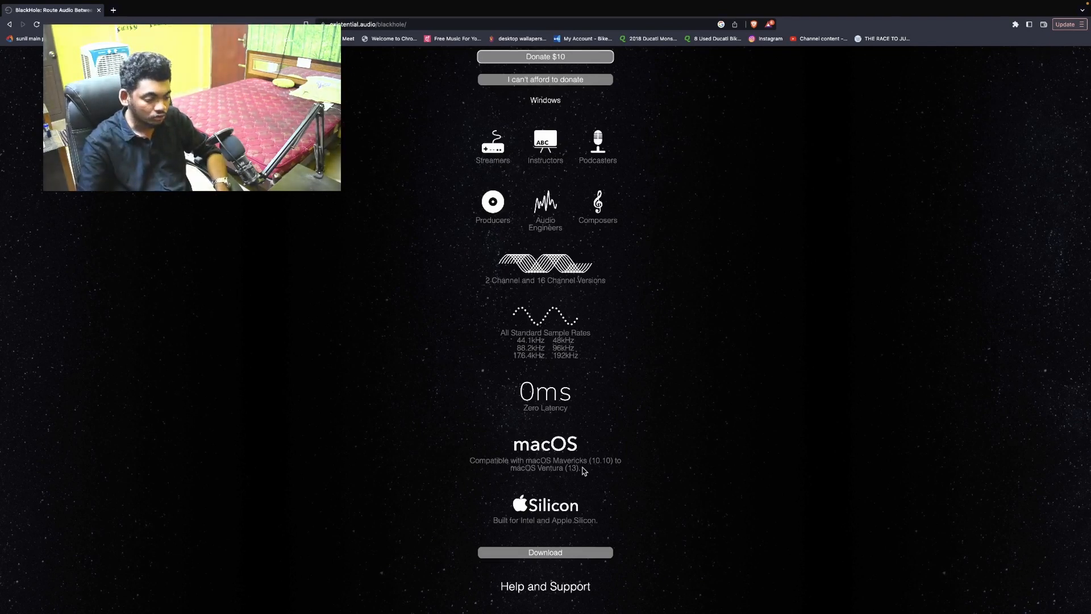
scroll(584, 471, "down", 3)
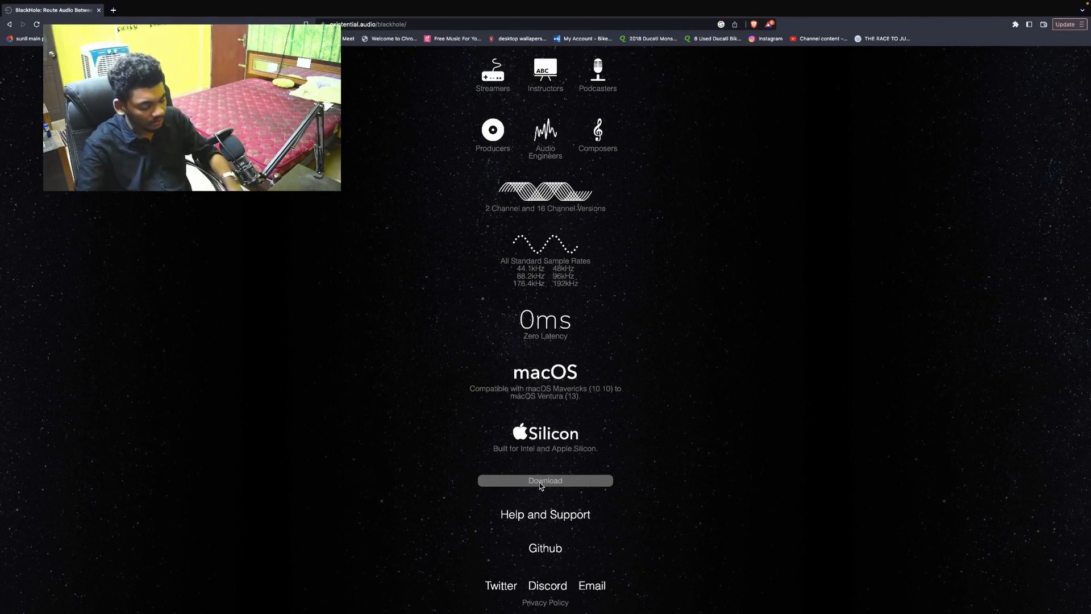
key("super+Tab")
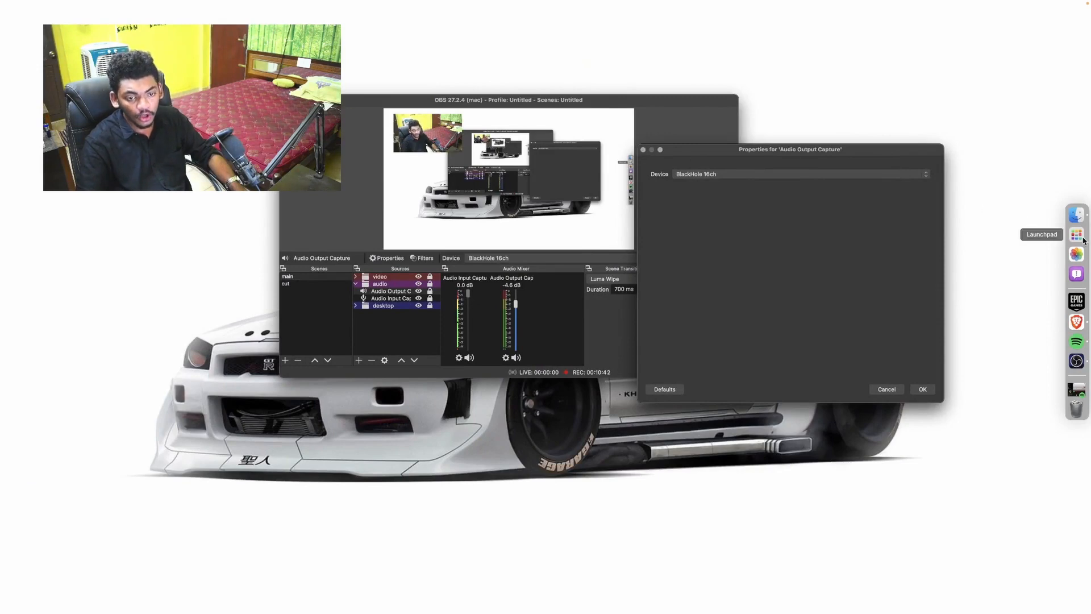
Step: Open Audio MIDI Setup from Launchpad's Other folder and show its Audio Devices window in full screen
left_click(1081, 238)
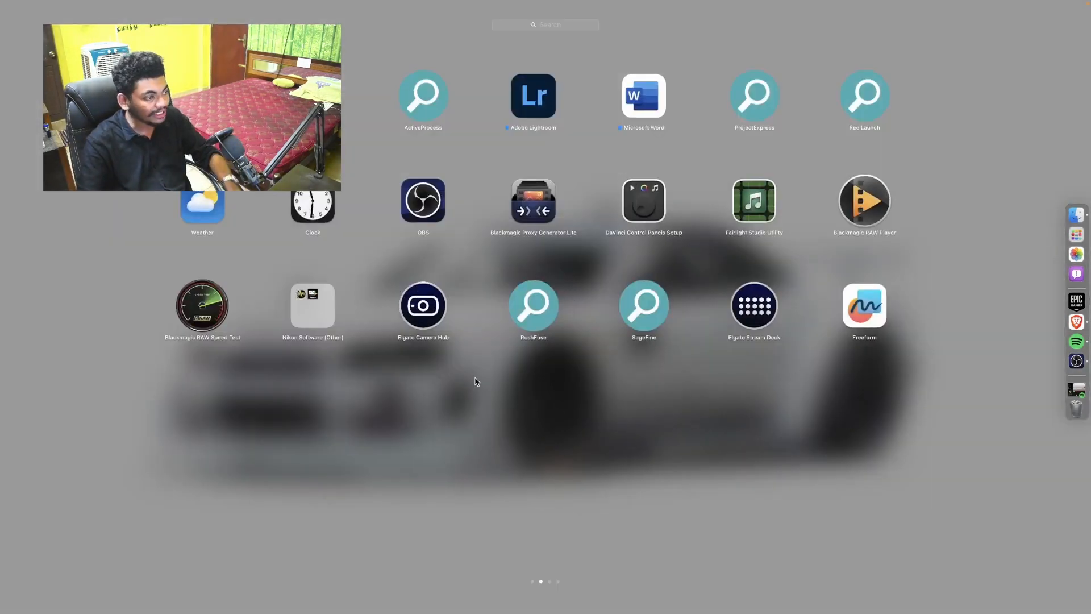
scroll(375, 339, "left", 3)
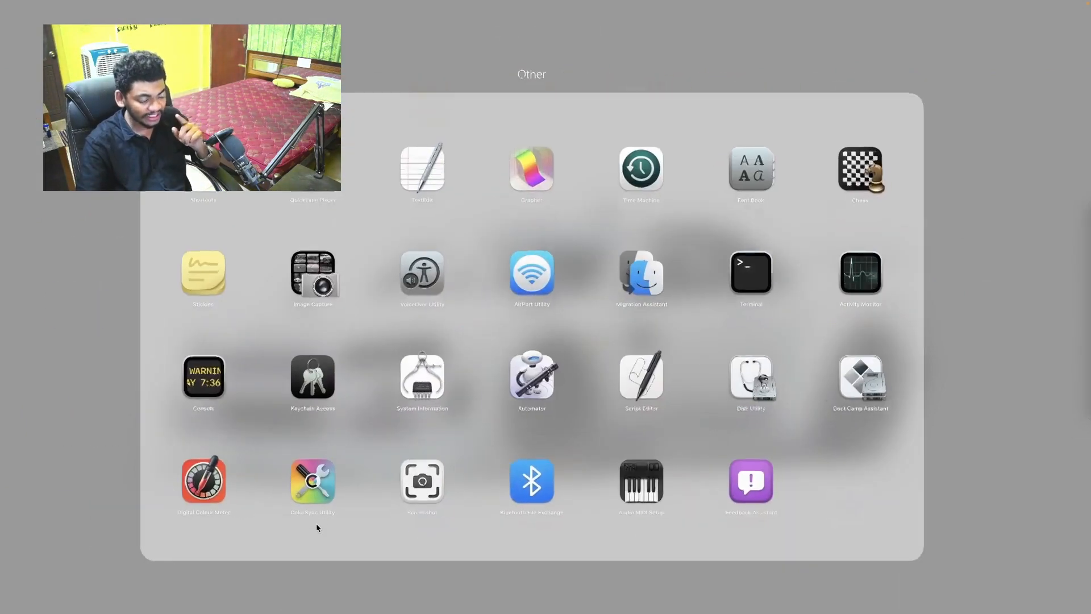
left_click(318, 527)
left_click(525, 575)
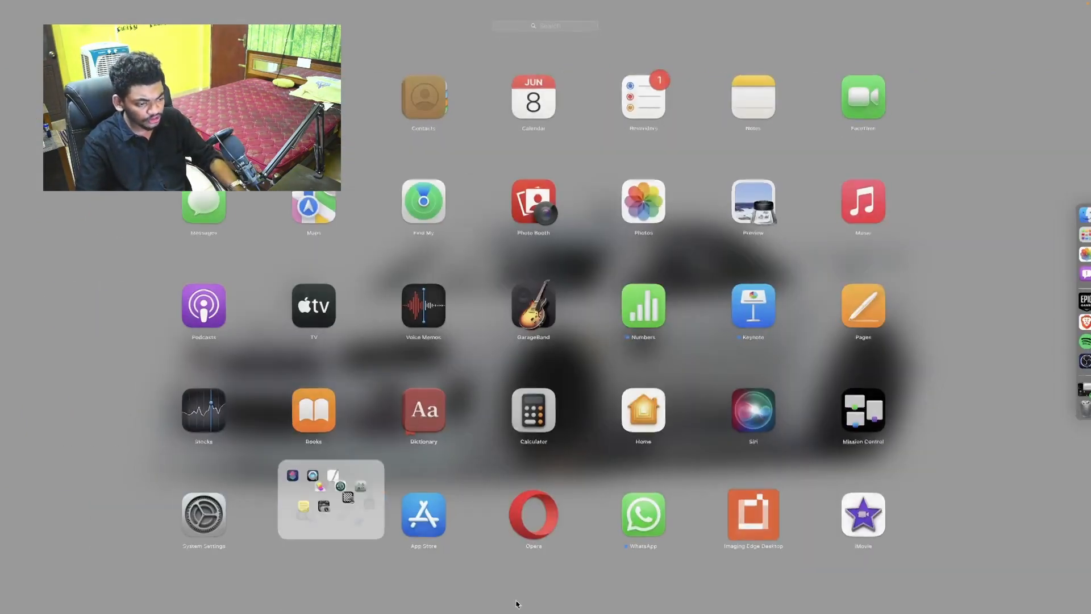
scroll(518, 454, "right", 3)
scroll(519, 452, "left", 3)
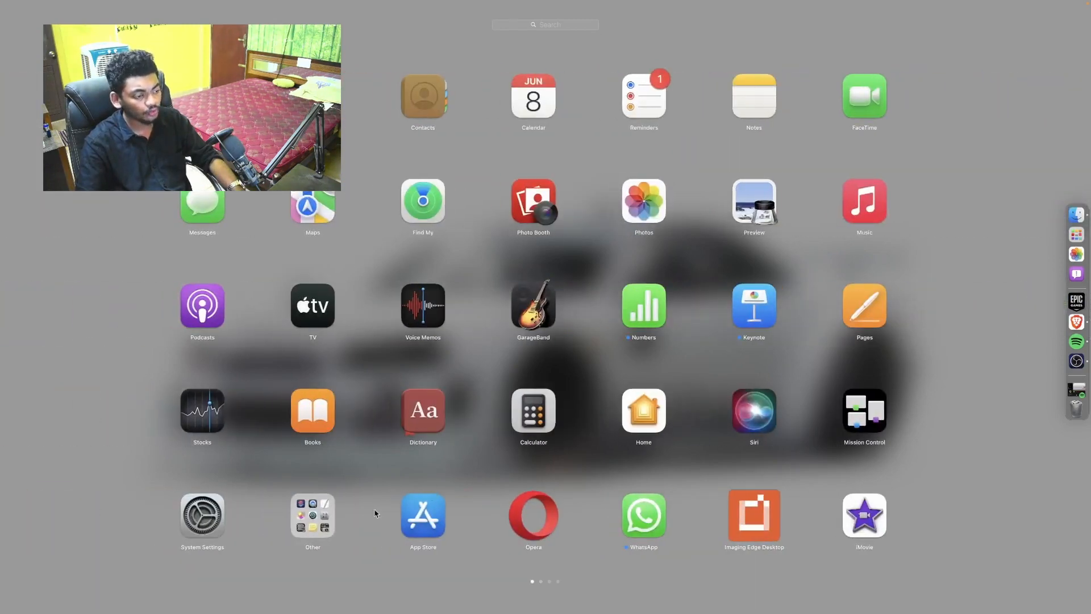
left_click(304, 524)
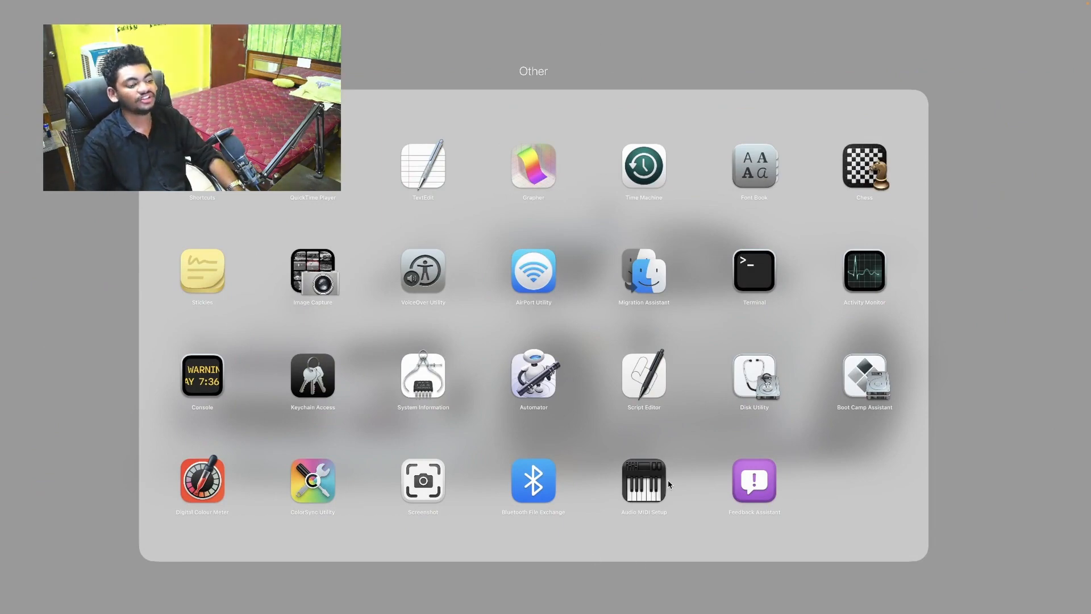
left_click(654, 485)
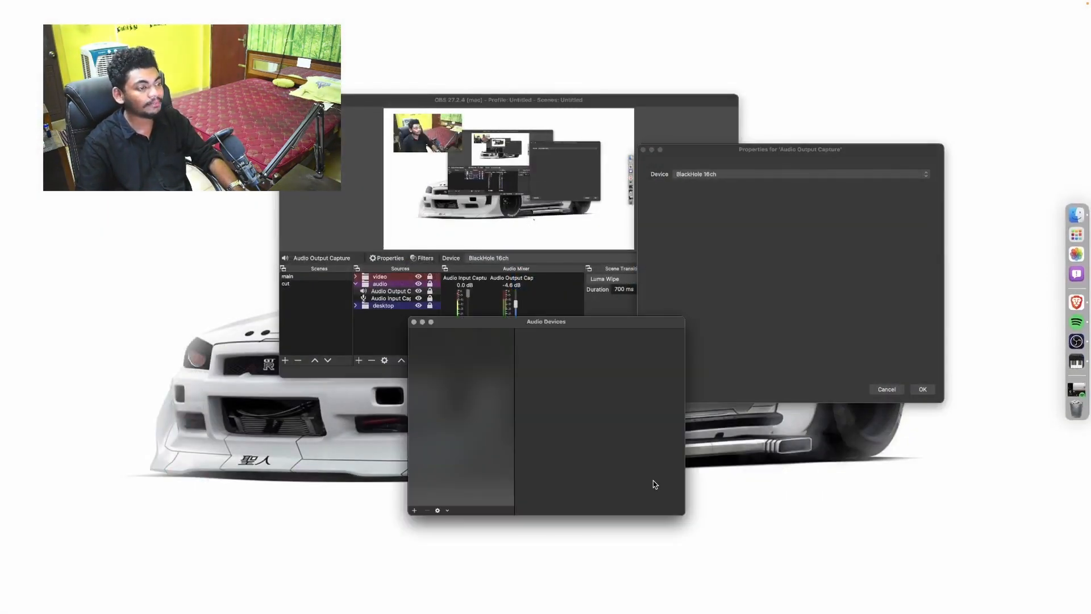
left_click_drag(566, 325, 733, 225)
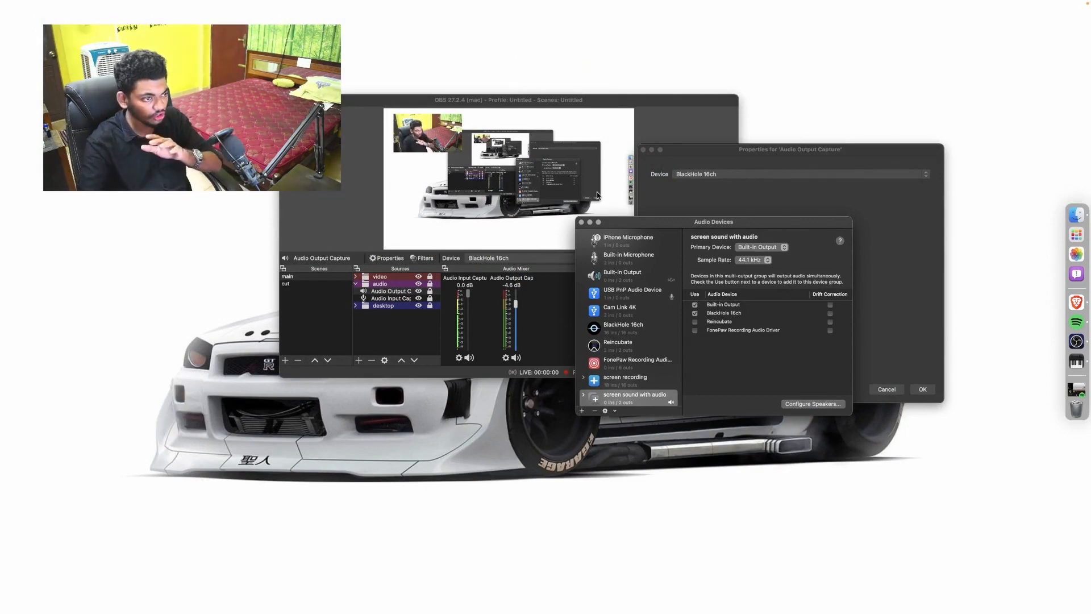
left_click(598, 222)
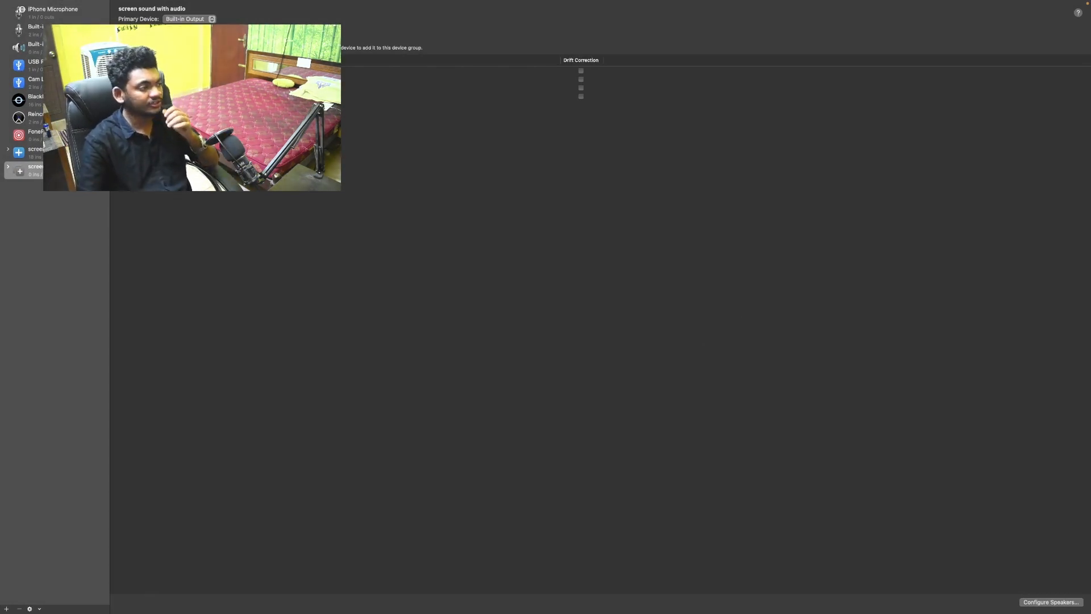
Step: Examine the BlackHole 16ch device's output channels and the options for creating an aggregate or multi-output device
left_click(36, 99)
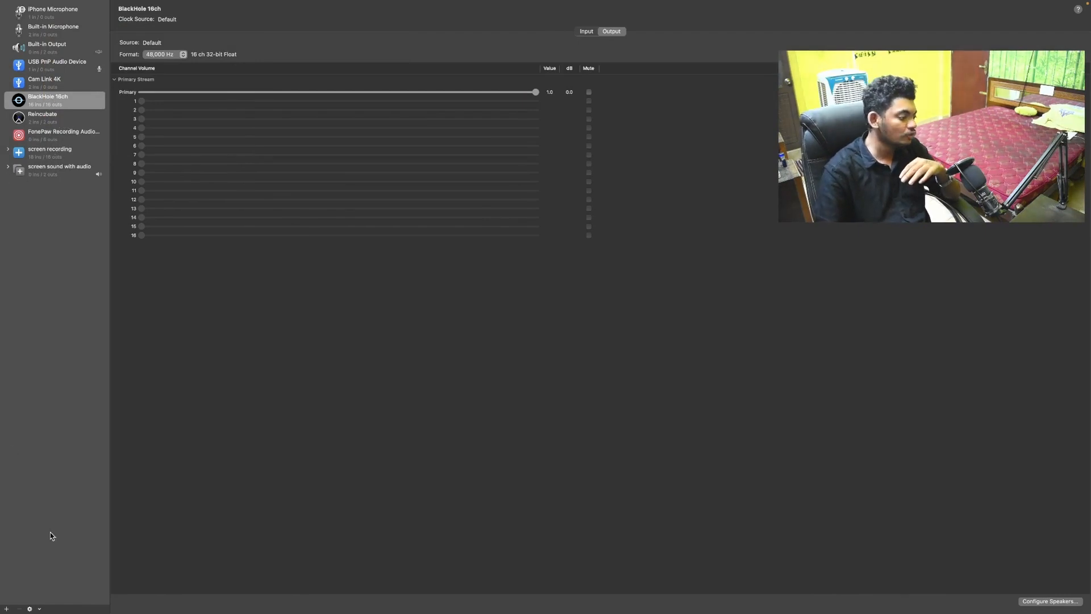
left_click(6, 609)
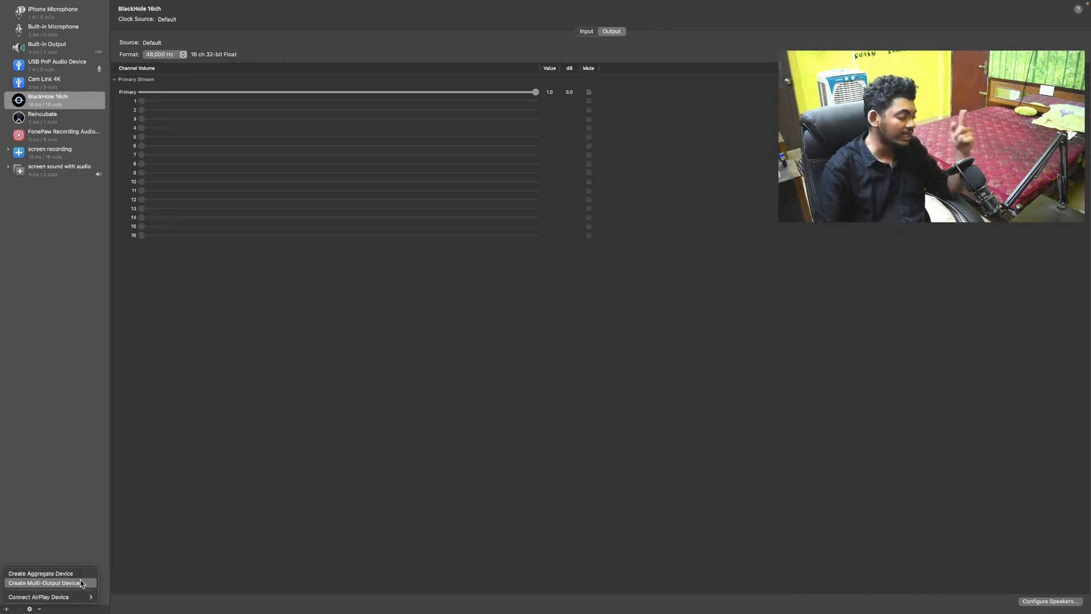
left_click(71, 360)
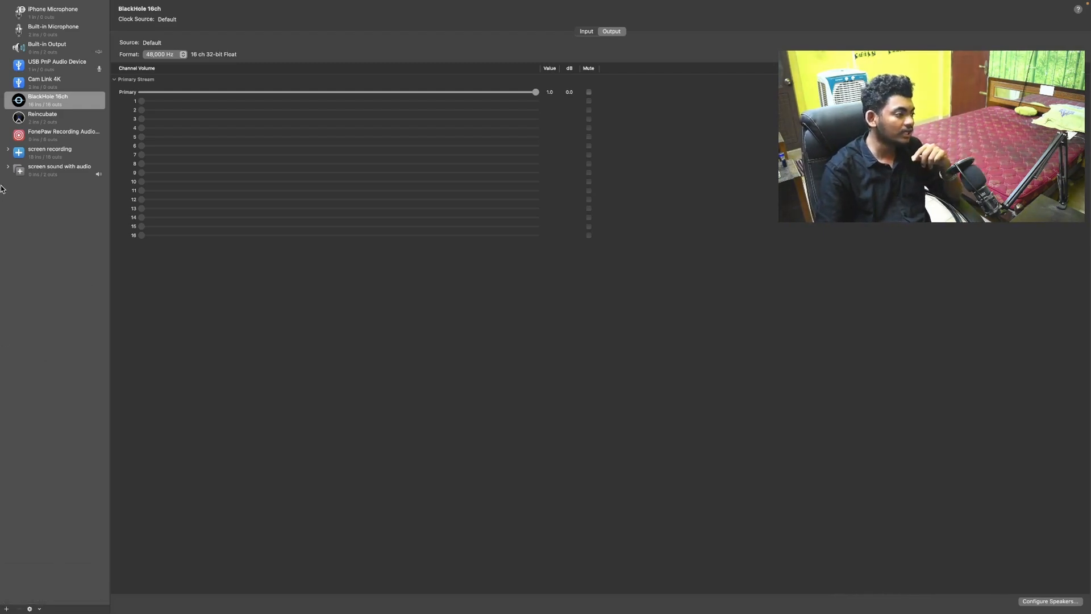
Step: Choose Built-in Output as primary device and 44.1 kHz as sample rate for the "screen sound with audio" multi-output device, and close Audio Devices
left_click(41, 167)
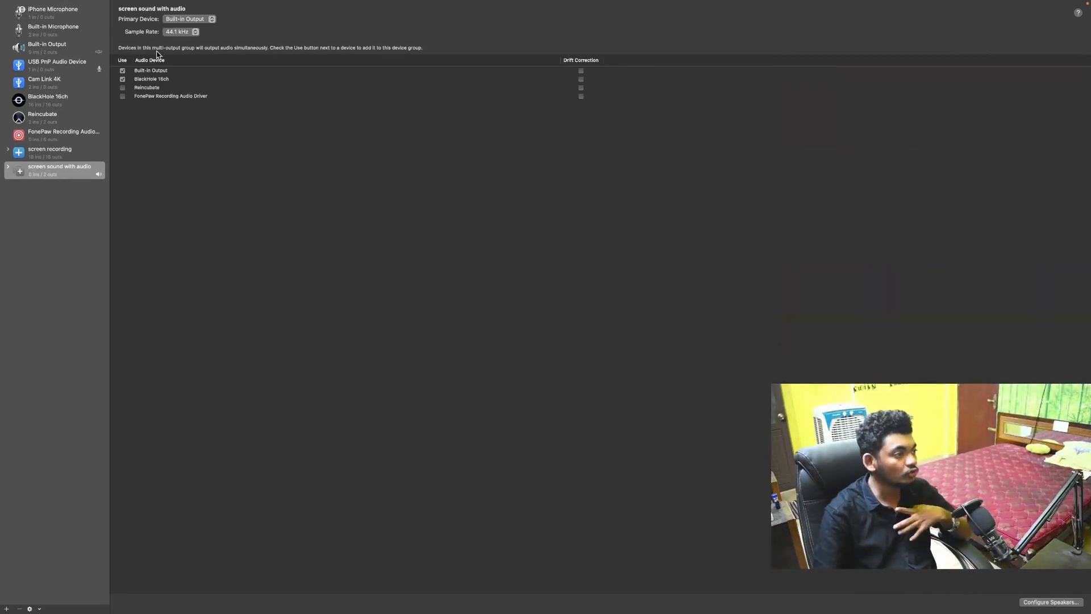
left_click(193, 22)
left_click(193, 22)
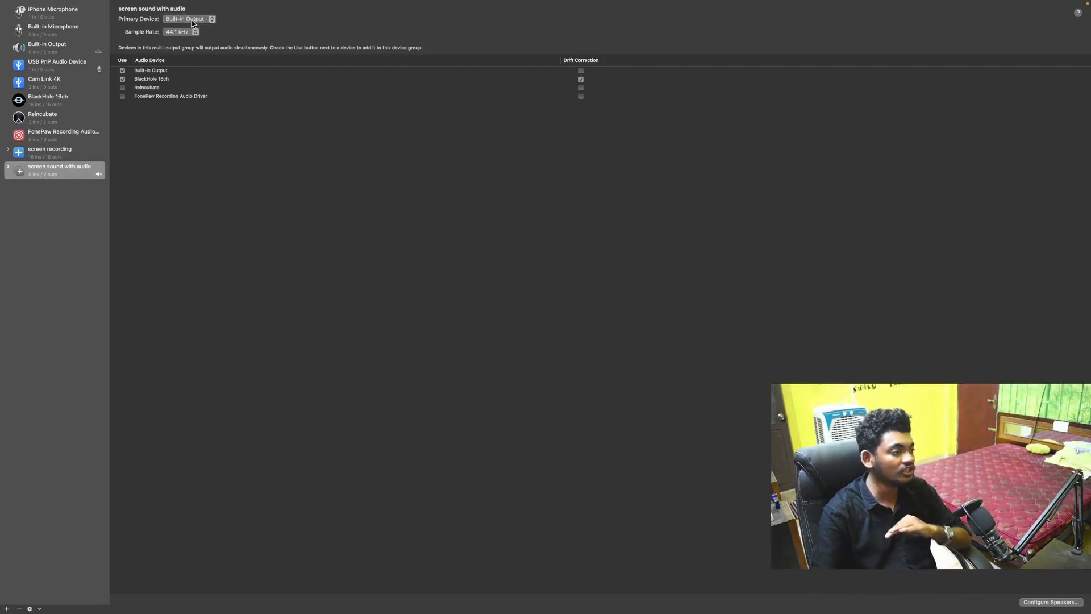
left_click(185, 36)
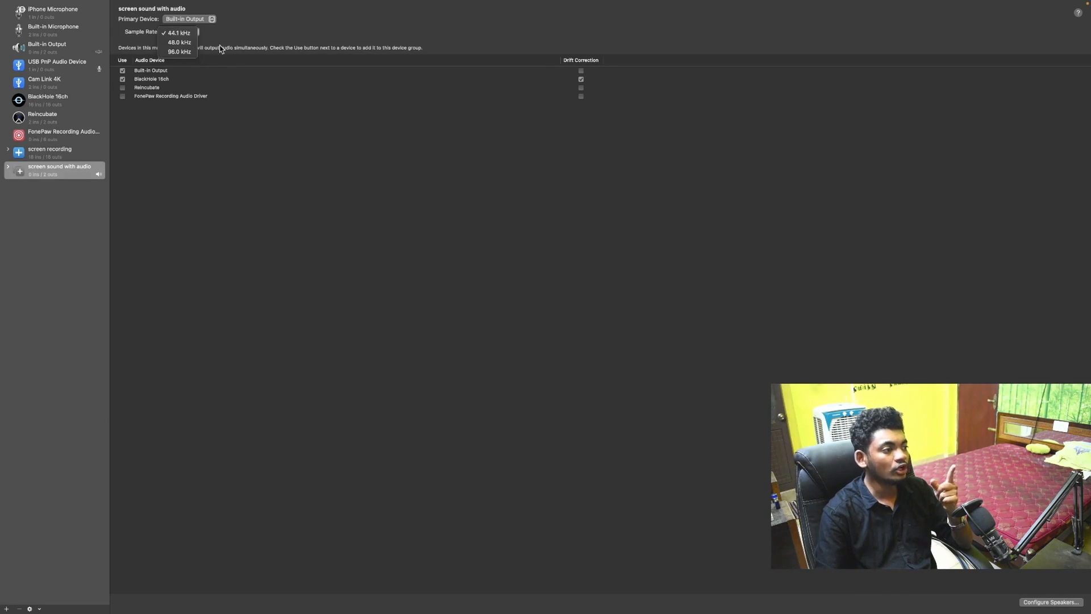
left_click(182, 37)
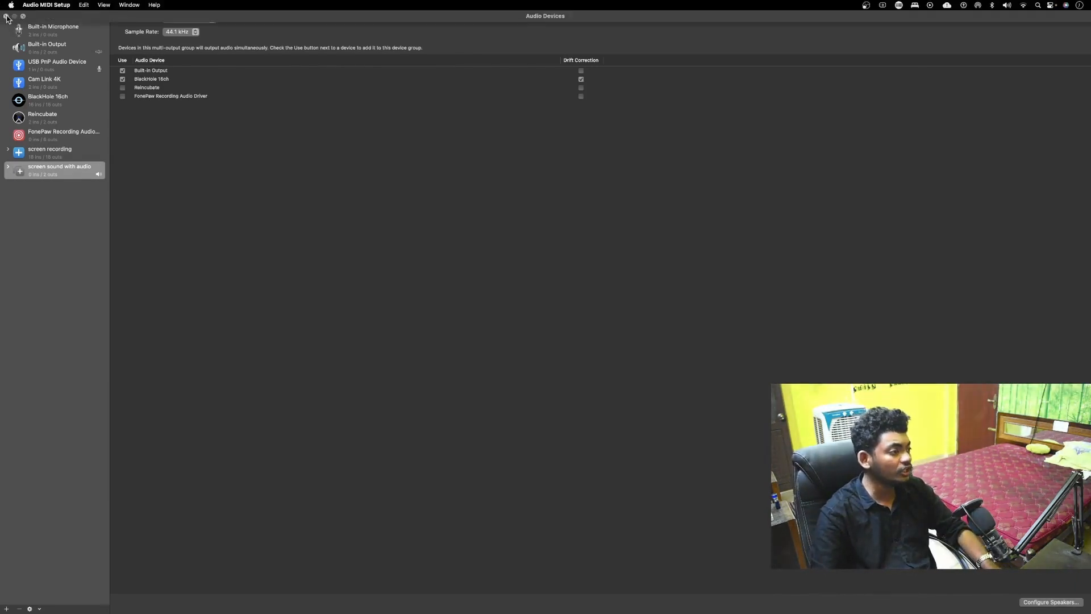
left_click(6, 17)
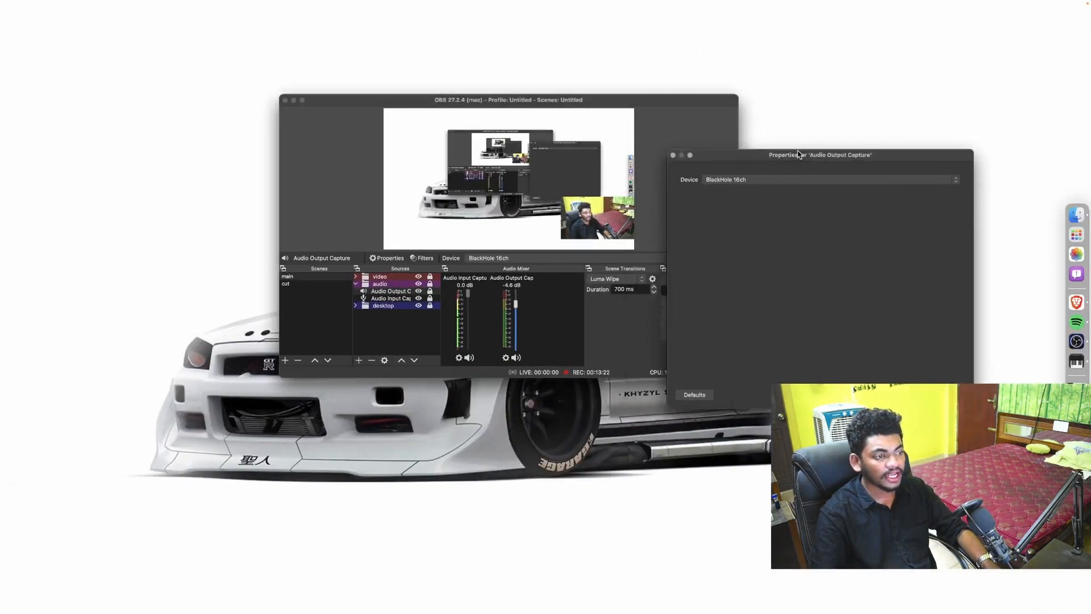
Step: Close the Audio Output Capture properties and review the source's device choices in the main window, selecting BlackHole 16ch
left_click_drag(799, 154, 811, 179)
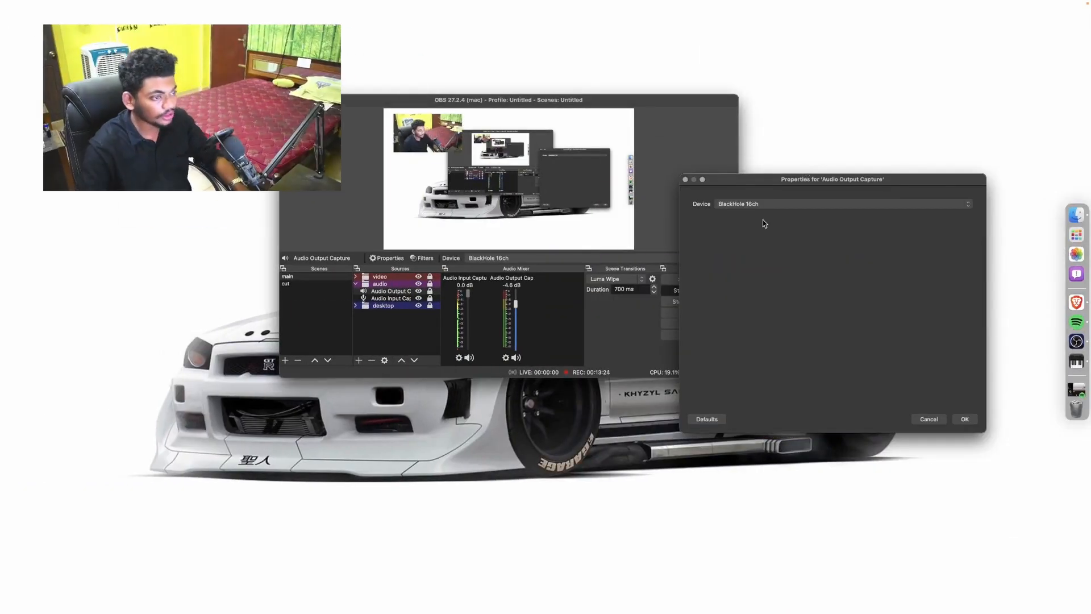
left_click(685, 180)
left_click(492, 261)
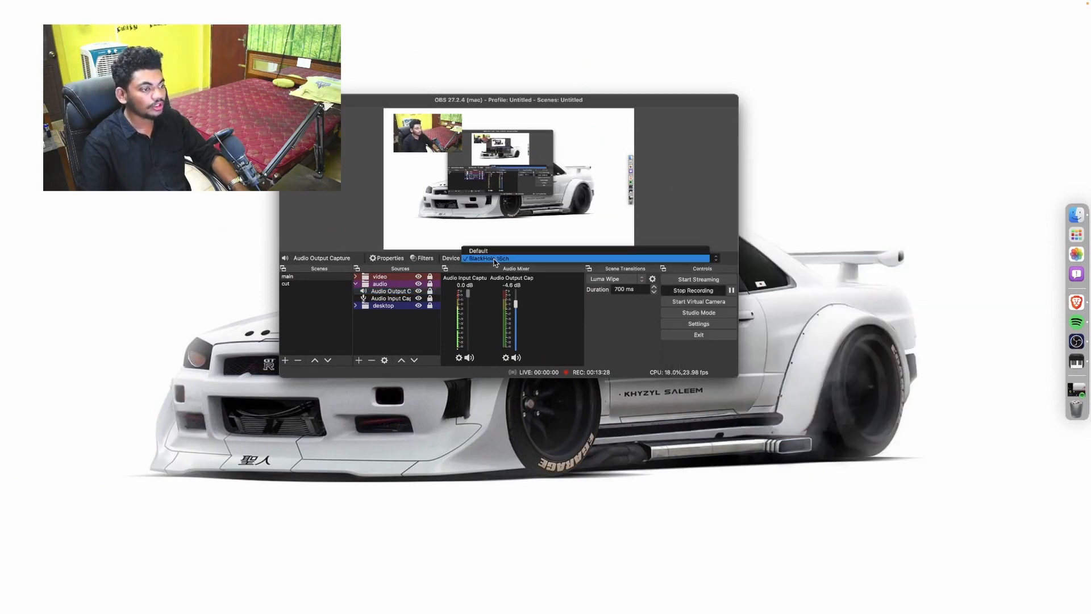
left_click(516, 259)
Step: Reopen the Audio Output Capture properties beside the preview, choose BlackHole 16ch as the device, and accept the settings
right_click(401, 292)
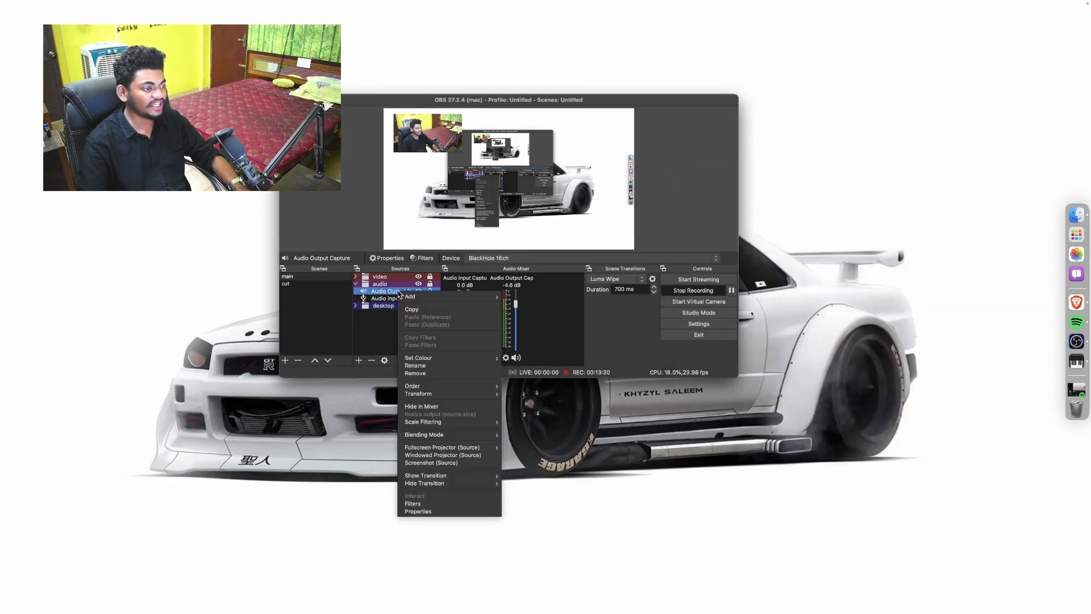
left_click(449, 512)
left_click_drag(489, 103, 714, 155)
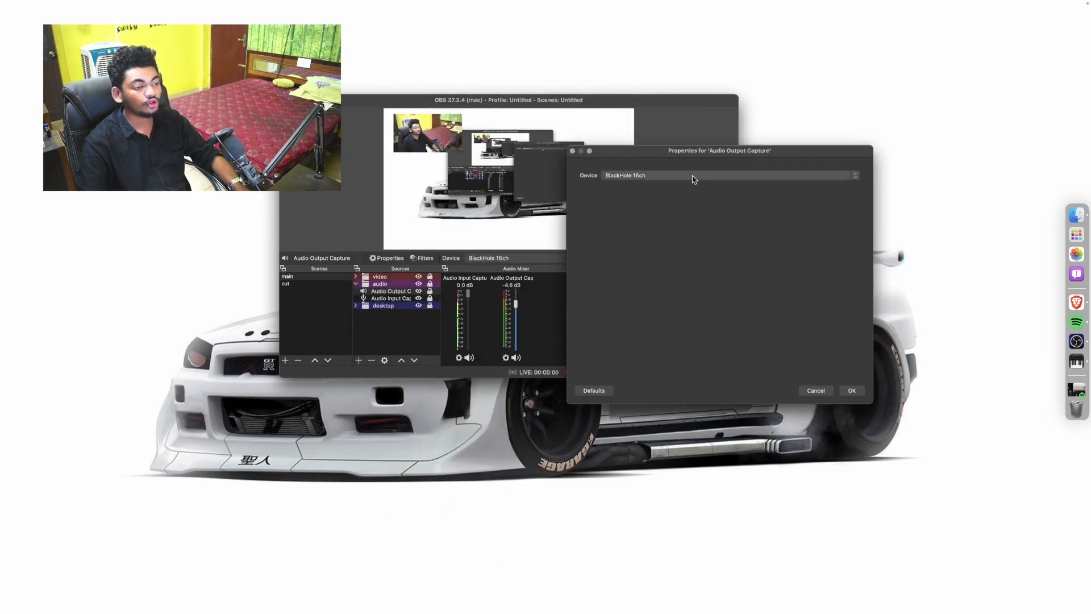
left_click(694, 175)
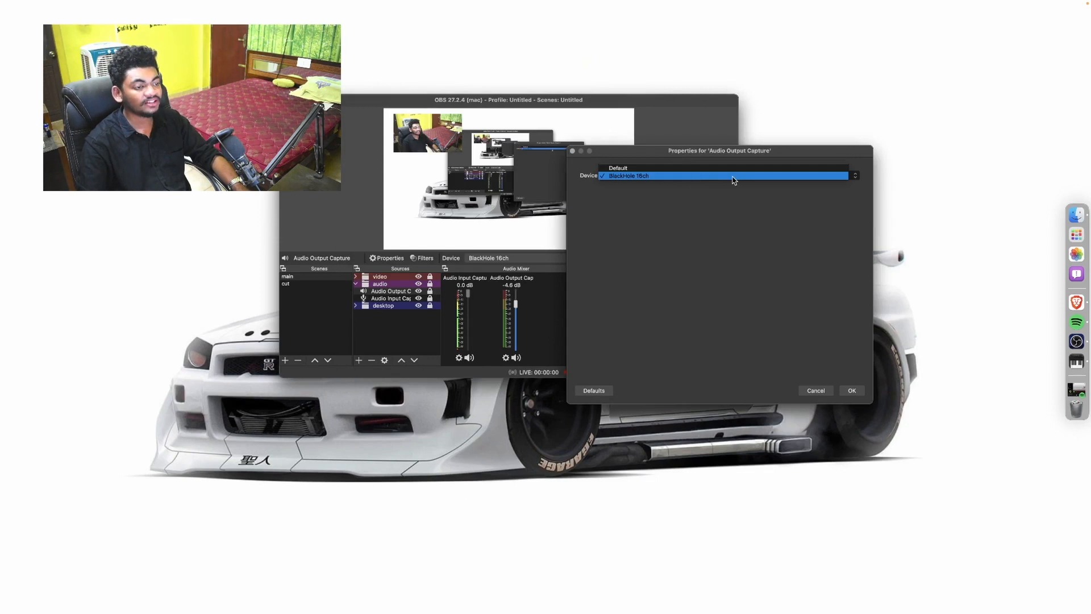
left_click(852, 392)
left_click(853, 392)
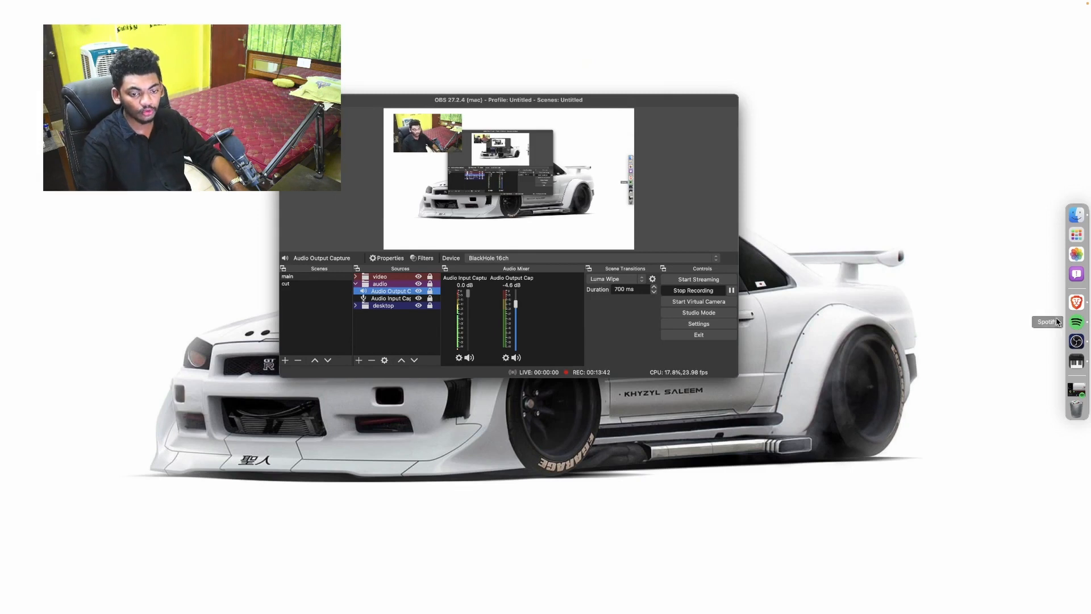
Step: Switch to Spotify, dismiss the advertisement, and move its window so it overlaps the OBS window
left_click(1076, 323)
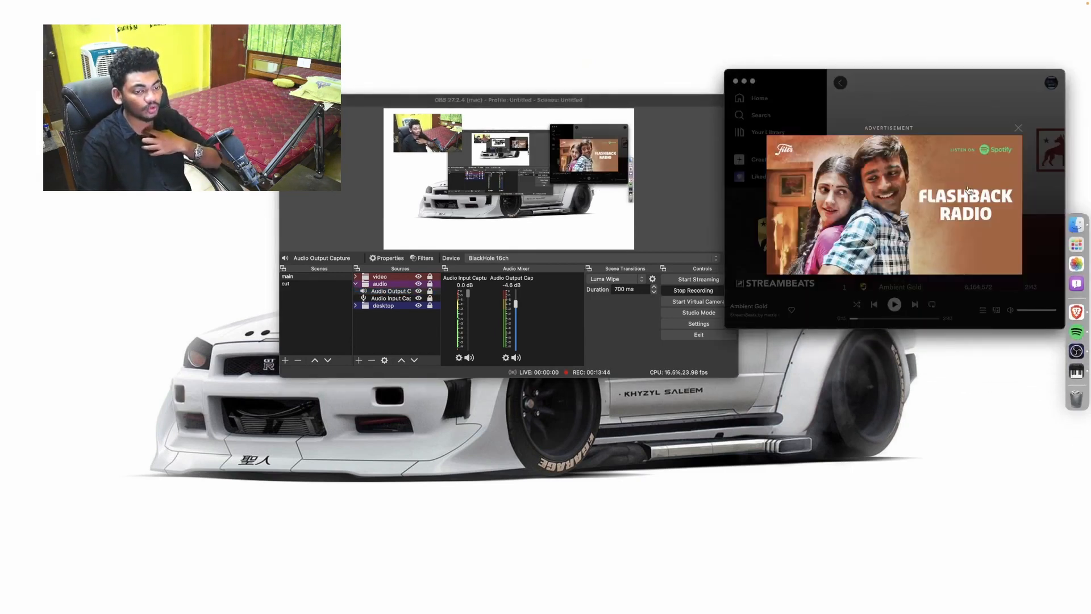
left_click(1018, 128)
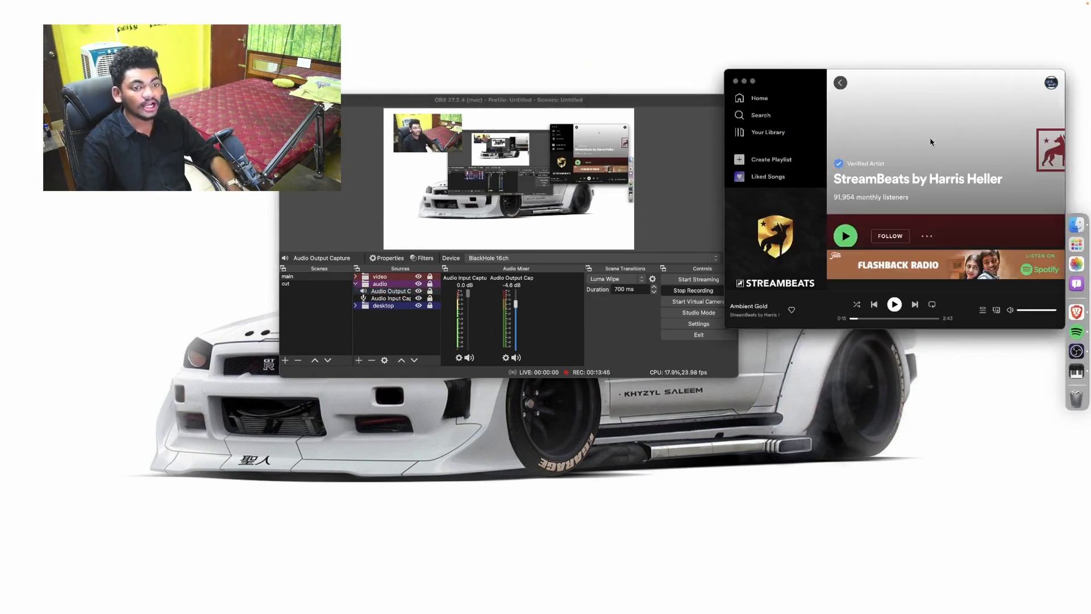
left_click_drag(884, 69, 747, 164)
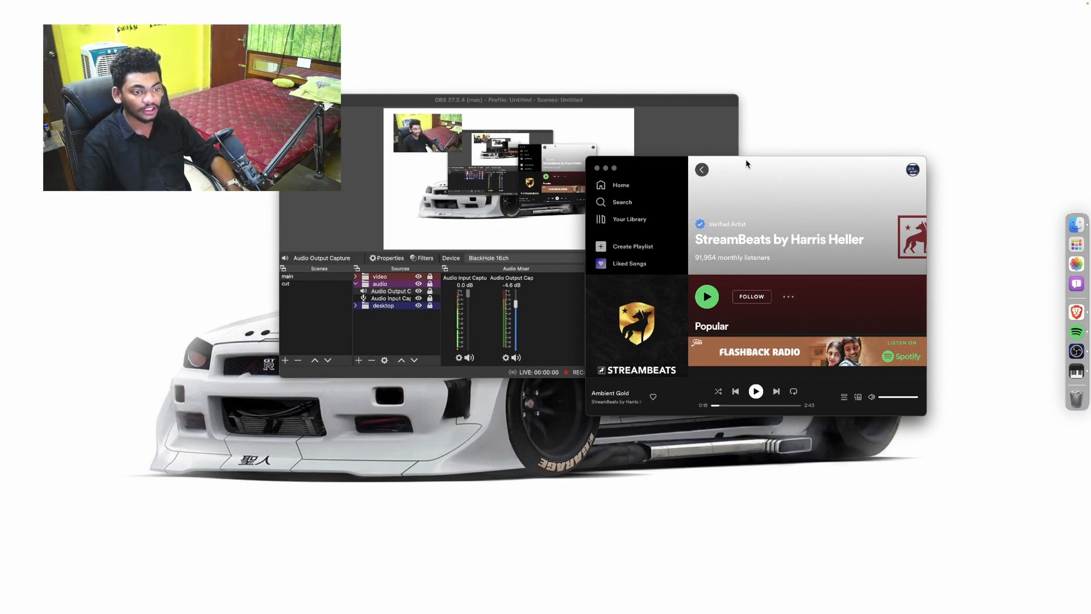
Step: Browse the StreamBeats by Harris Heller page in full screen with its popular tracks expanded, and return to the smaller window
left_click(615, 169)
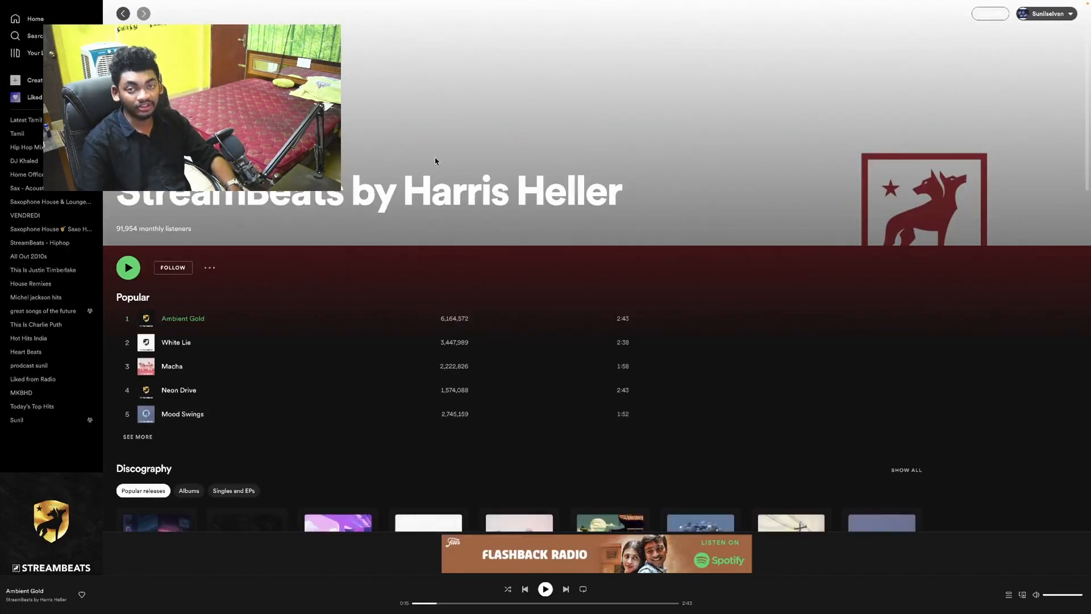
scroll(148, 304, "down", 3)
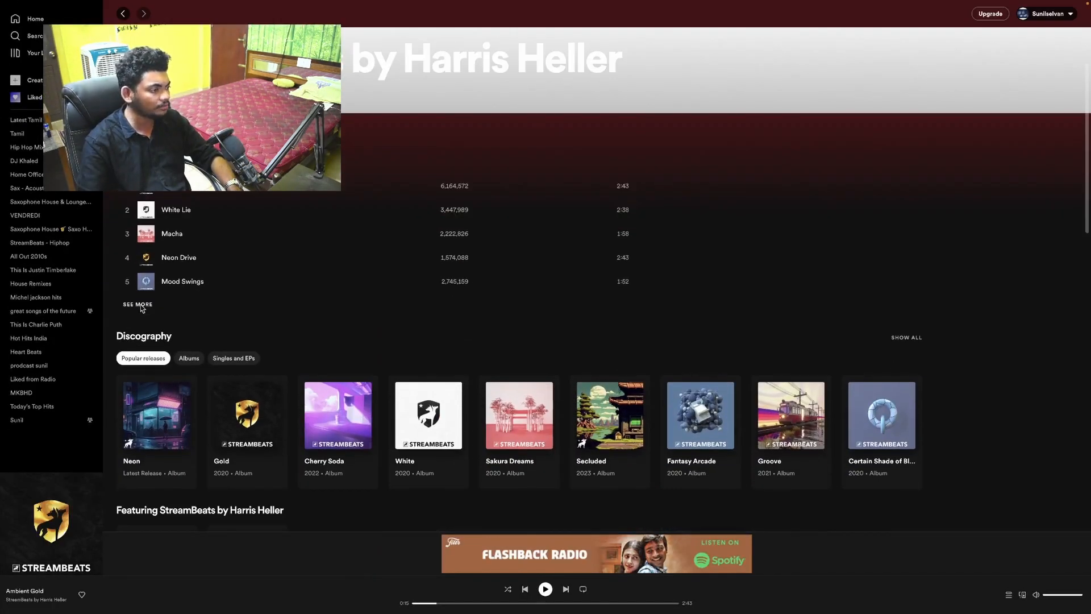
left_click(139, 305)
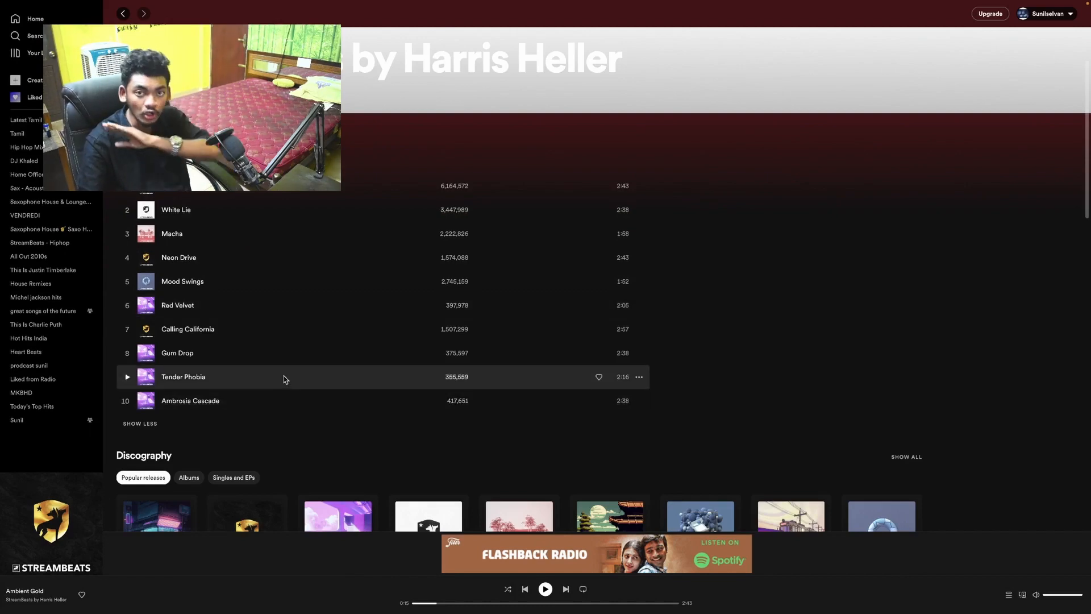
scroll(284, 377, "down", 3)
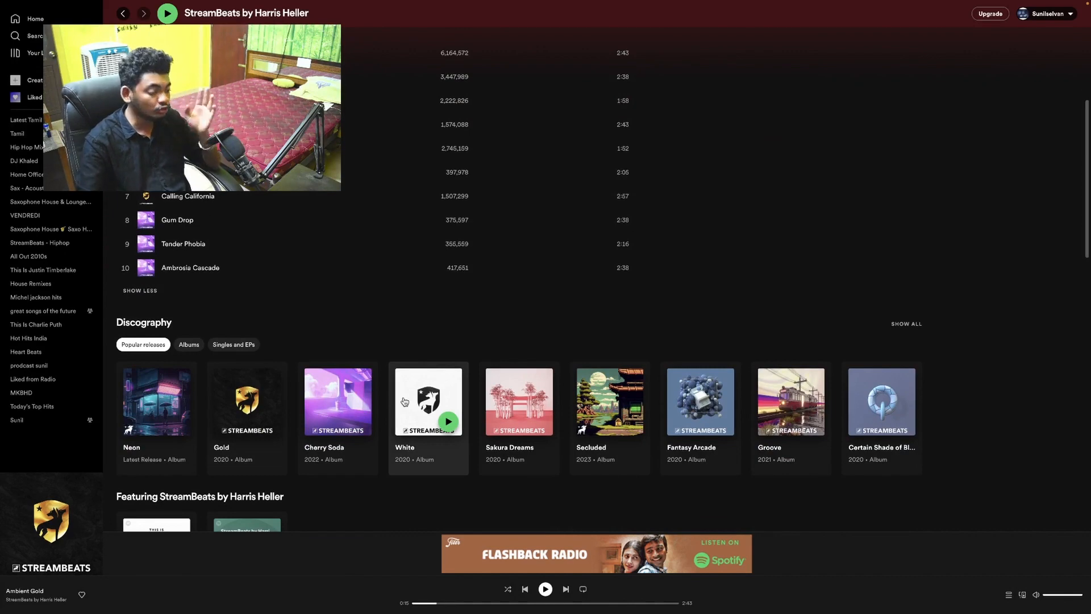
left_click(21, 16)
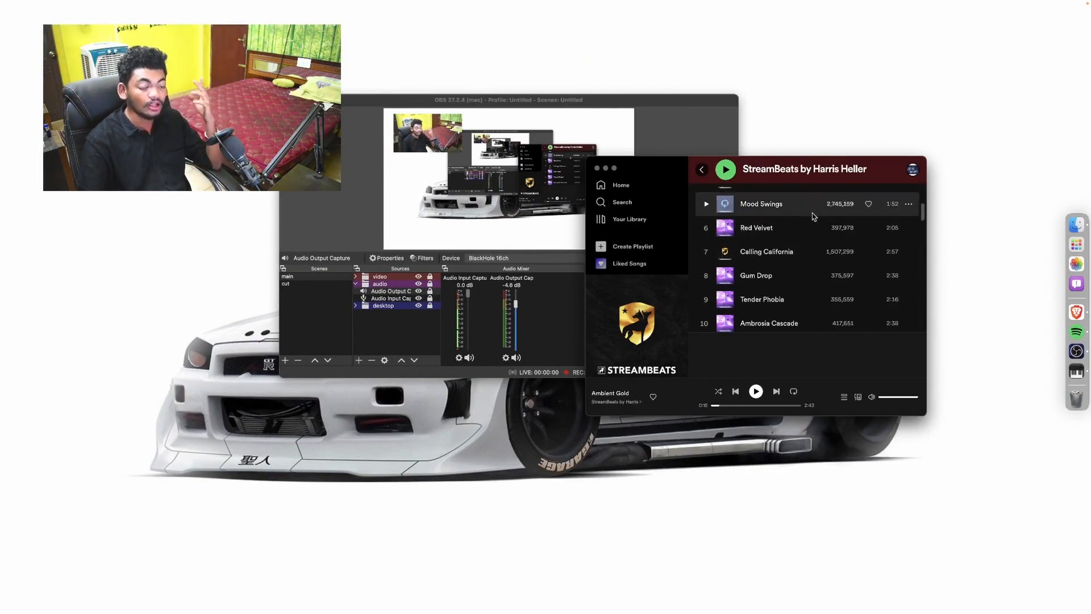
scroll(739, 227, "up", 10)
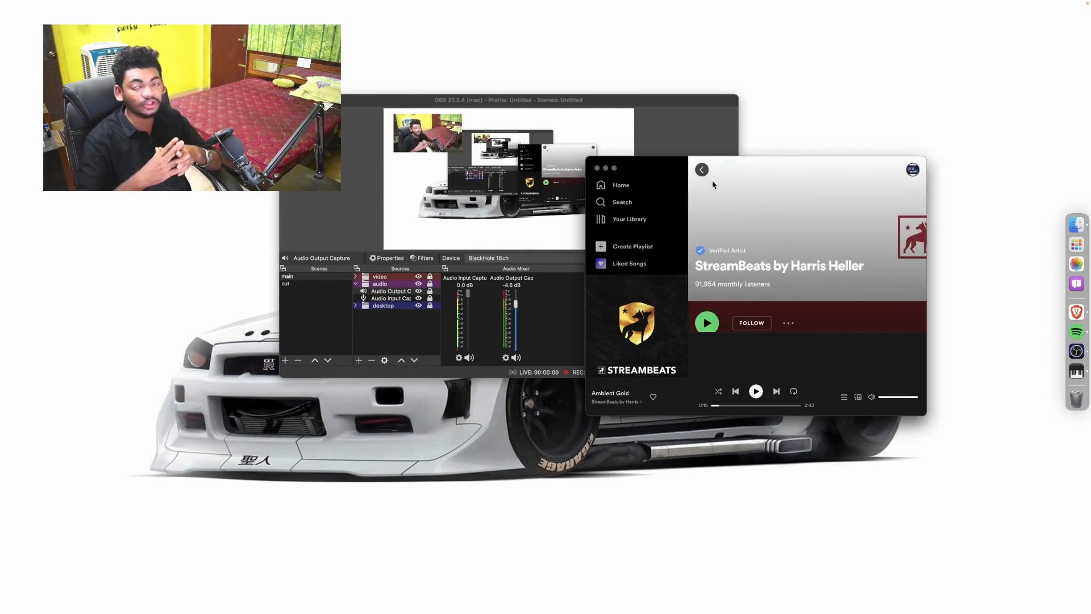
scroll(713, 184, "down", 3)
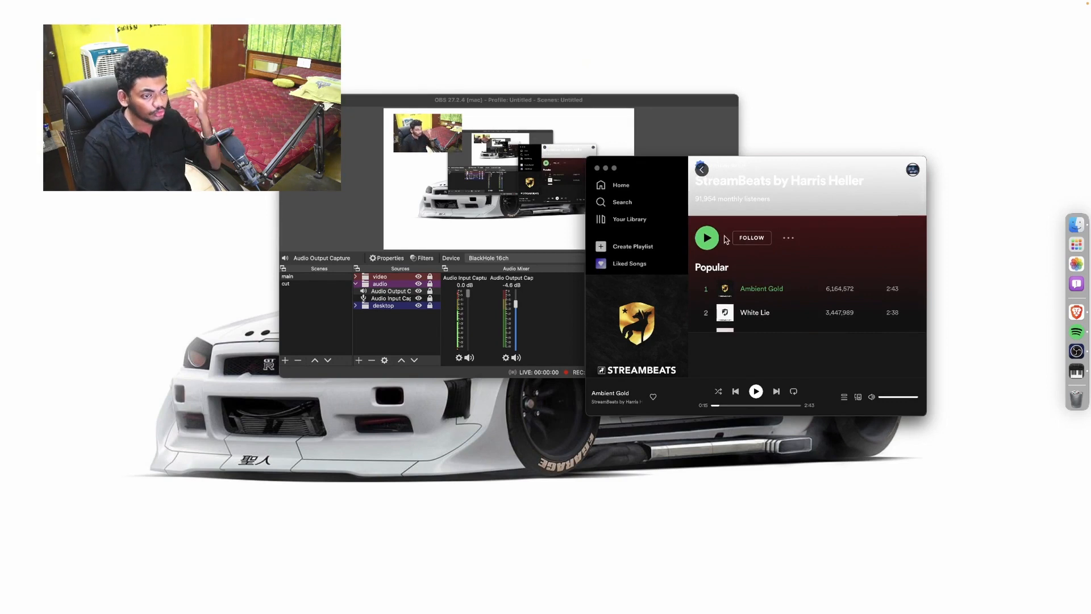
scroll(705, 291, "up", 1)
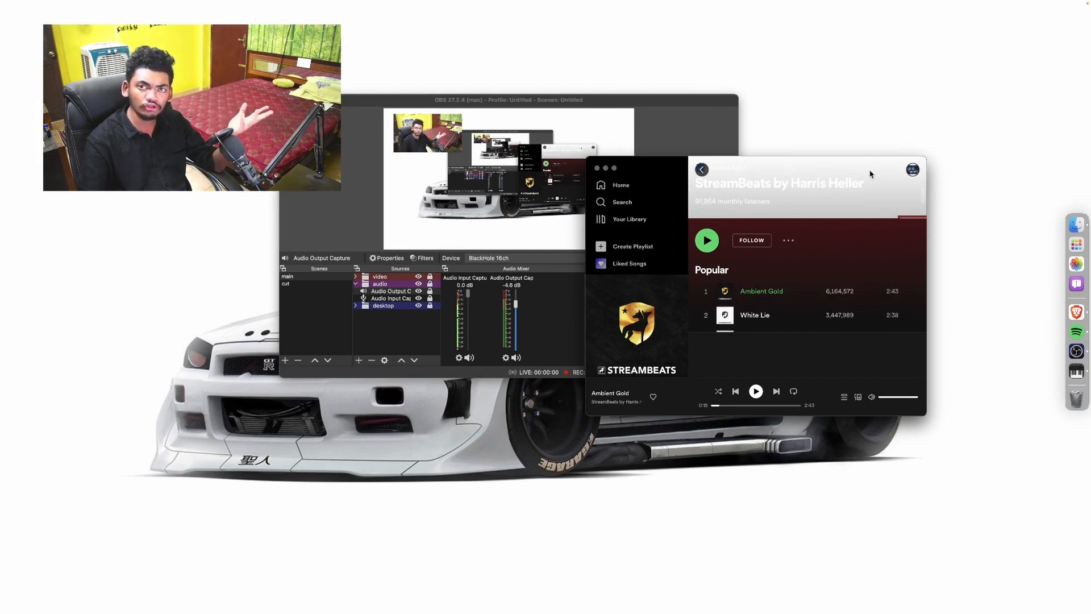
Step: Move the Spotify window clear of the OBS audio mixer, and play Ambient Gold briefly before pausing it
mouse_move(1070, 3)
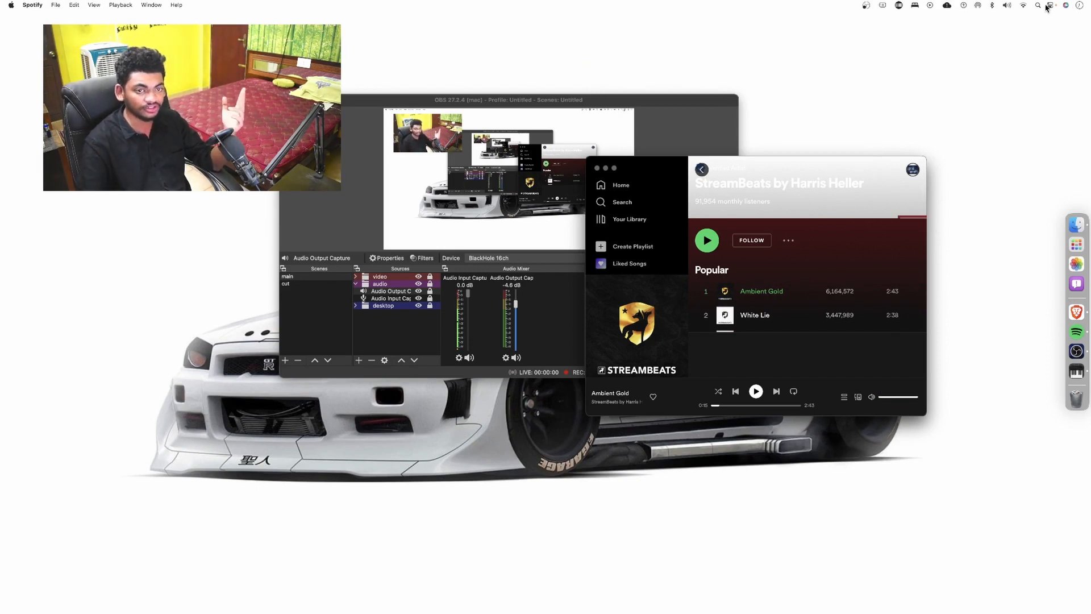
left_click_drag(748, 165, 874, 117)
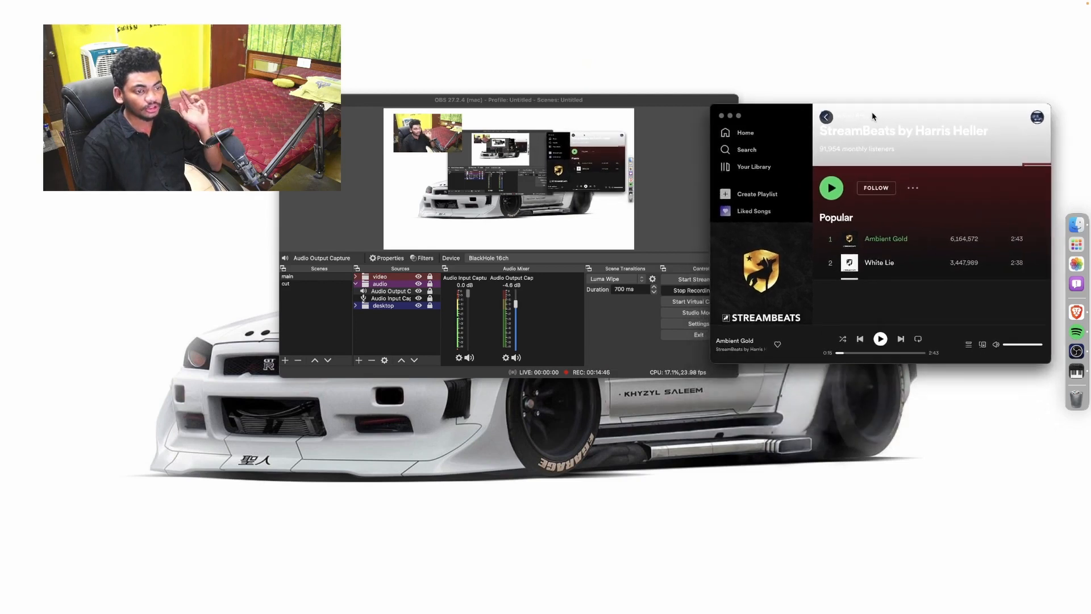
left_click(881, 339)
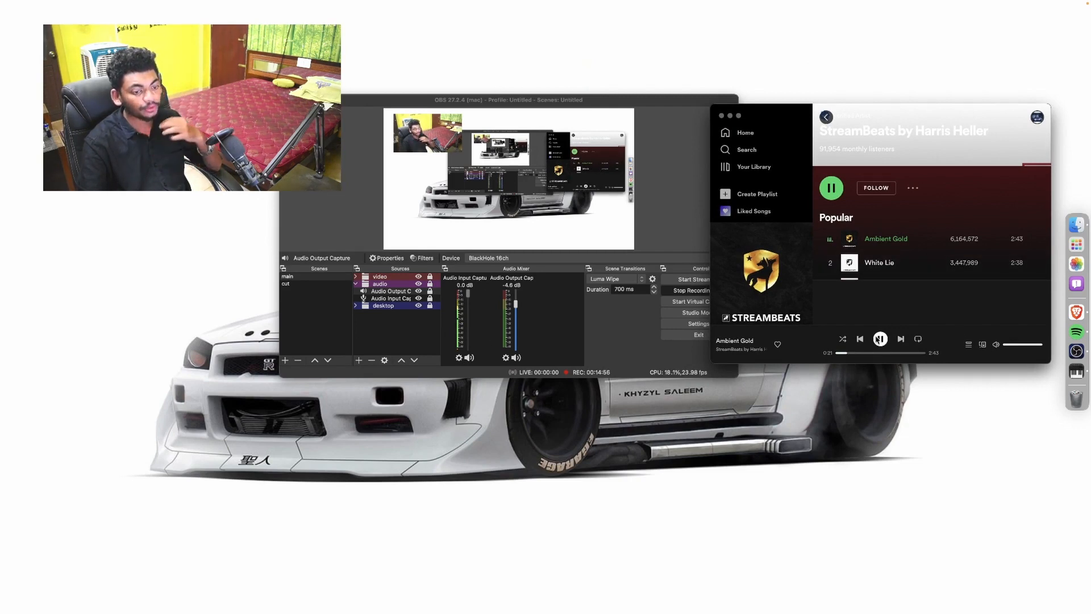
left_click(880, 339)
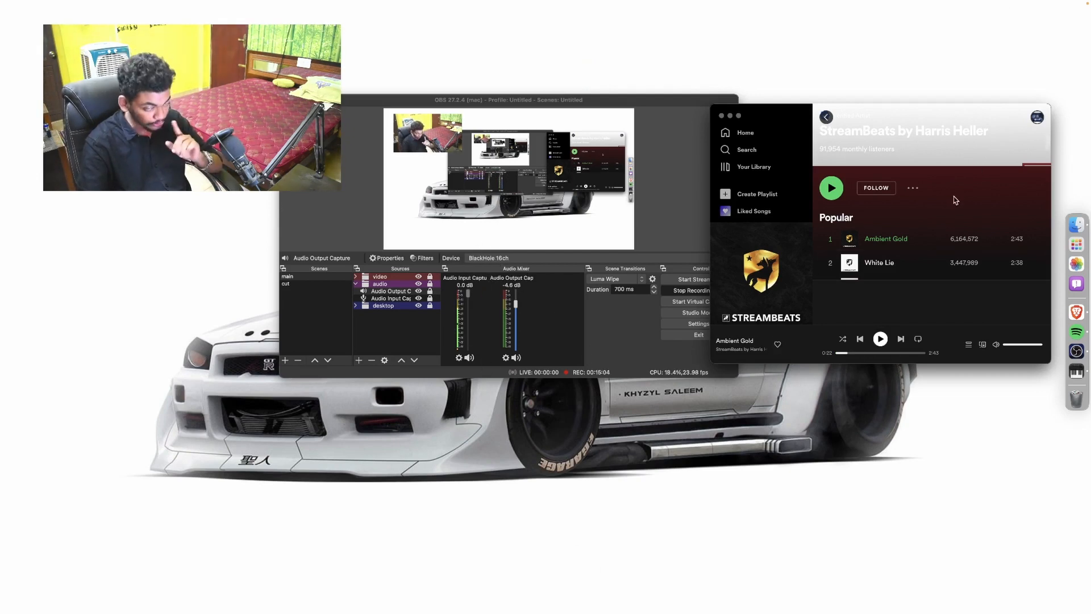
Step: Set the Mac's sound output to Internal Speakers at full volume, and test it by briefly playing Ambient Gold
mouse_move(1006, 7)
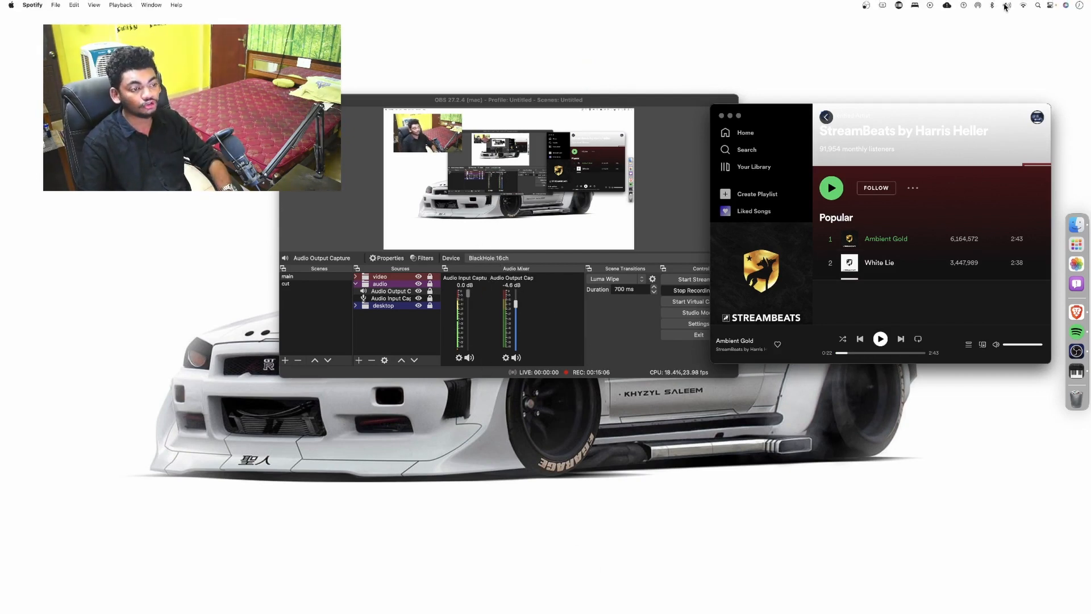
left_click(1006, 7)
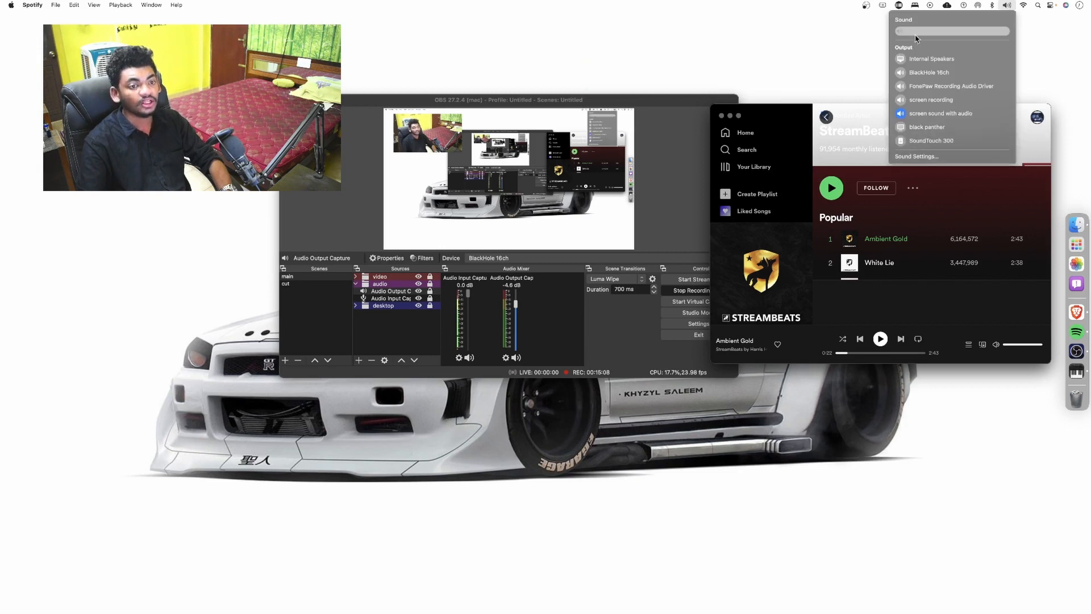
left_click(921, 59)
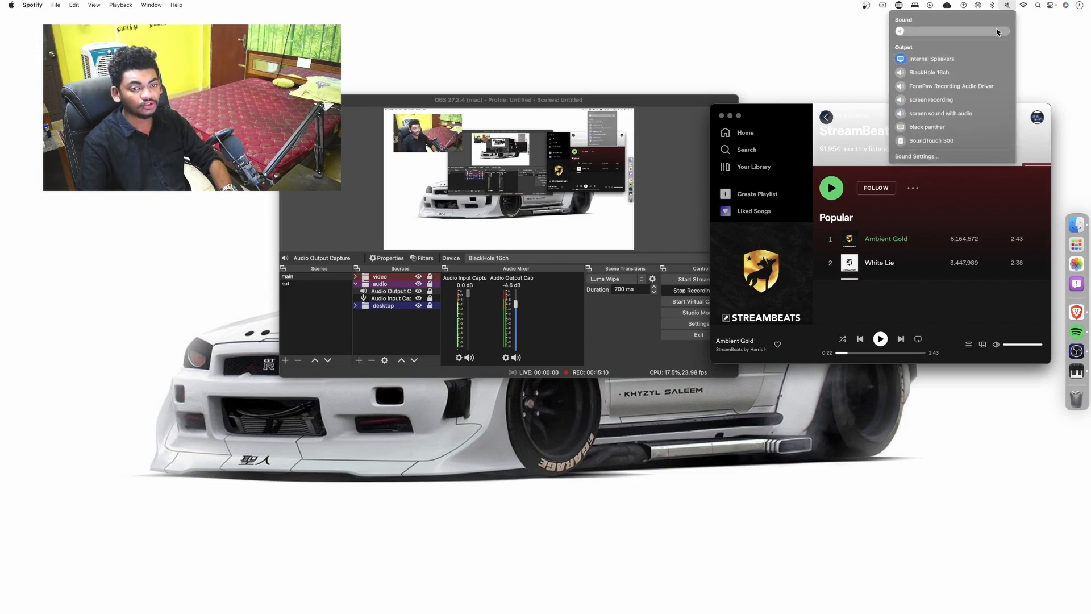
left_click(1003, 33)
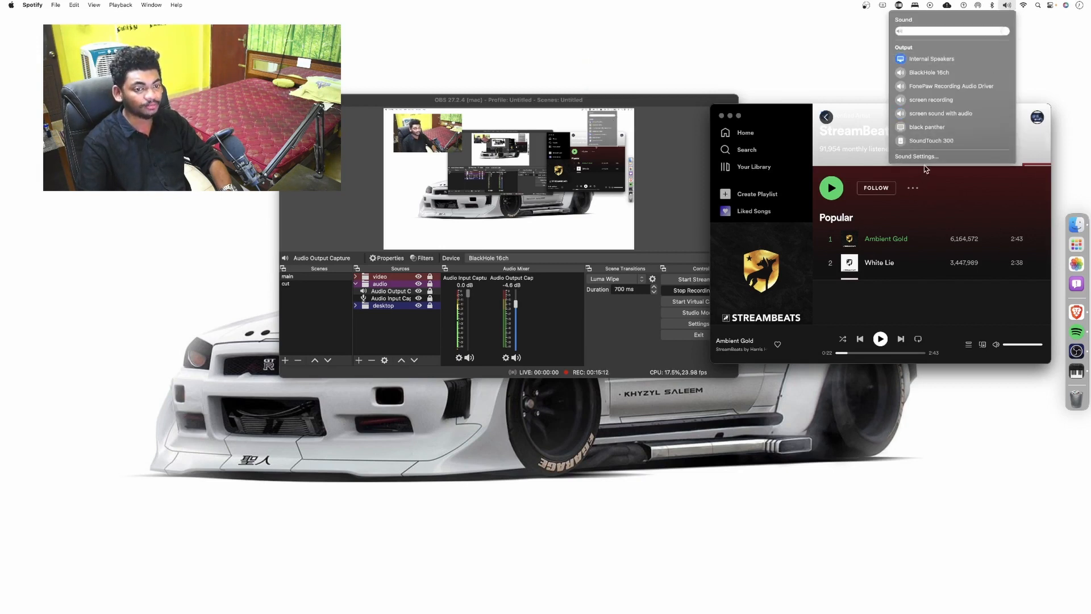
left_click(899, 327)
left_click(880, 339)
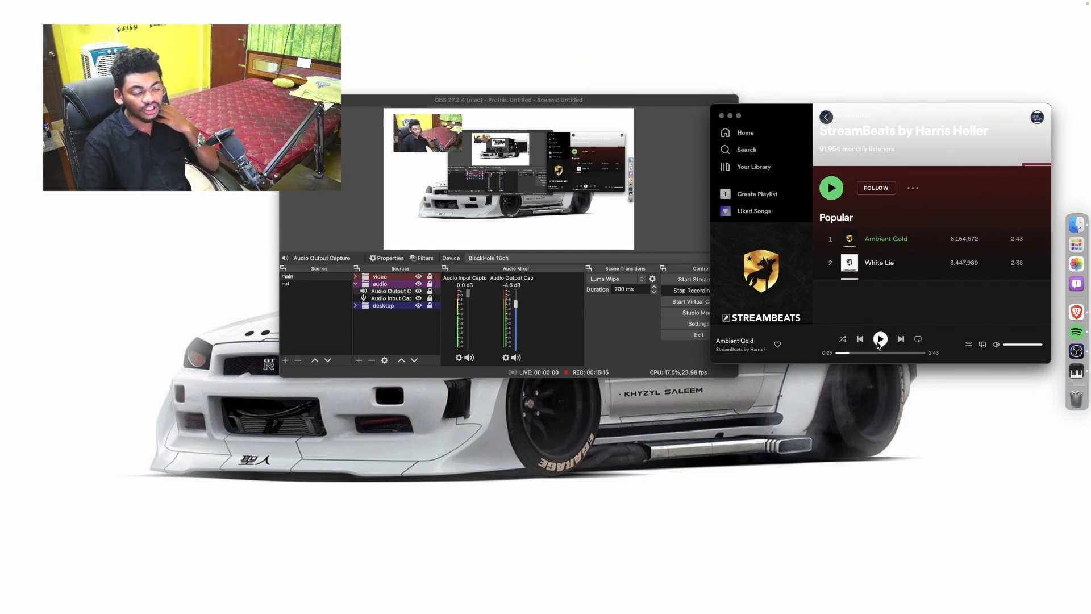
left_click(880, 339)
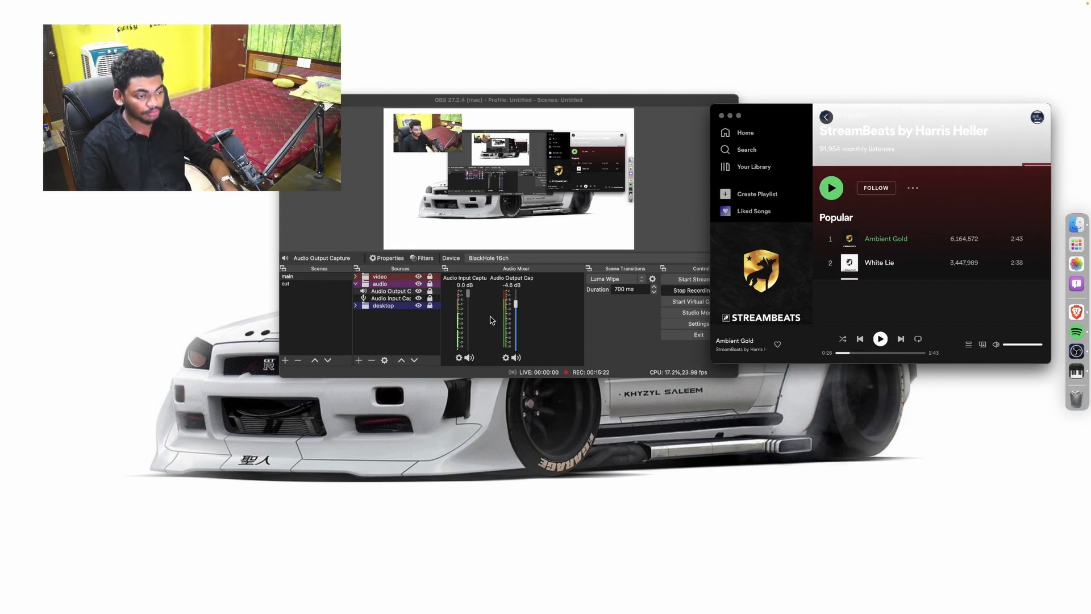
Step: Set the Mac's sound output to BlackHole 16ch, and test it by briefly playing Ambient Gold
mouse_move(1088, 4)
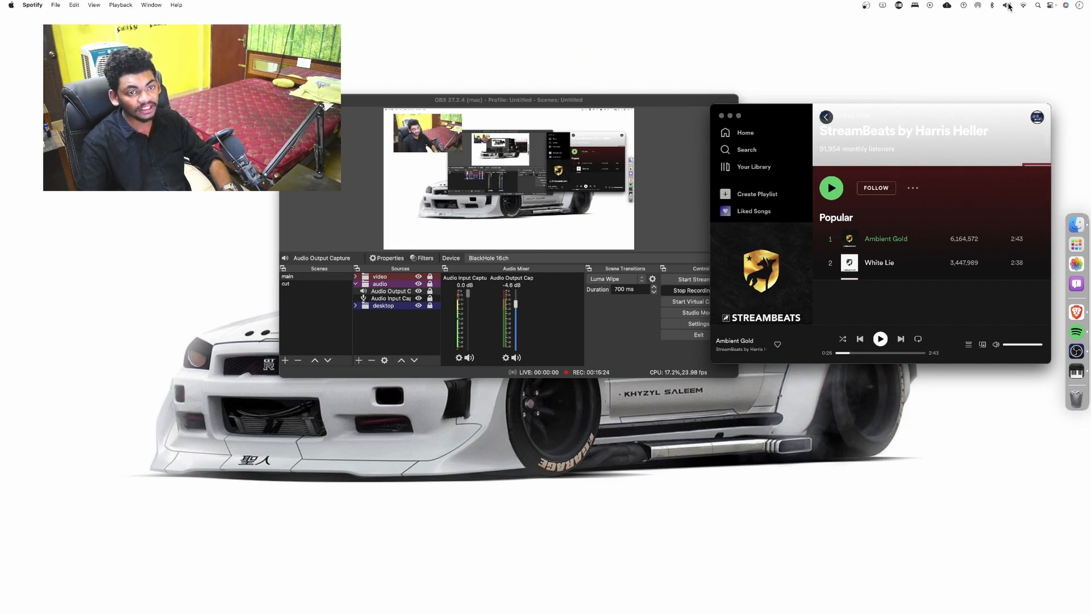
left_click(1007, 6)
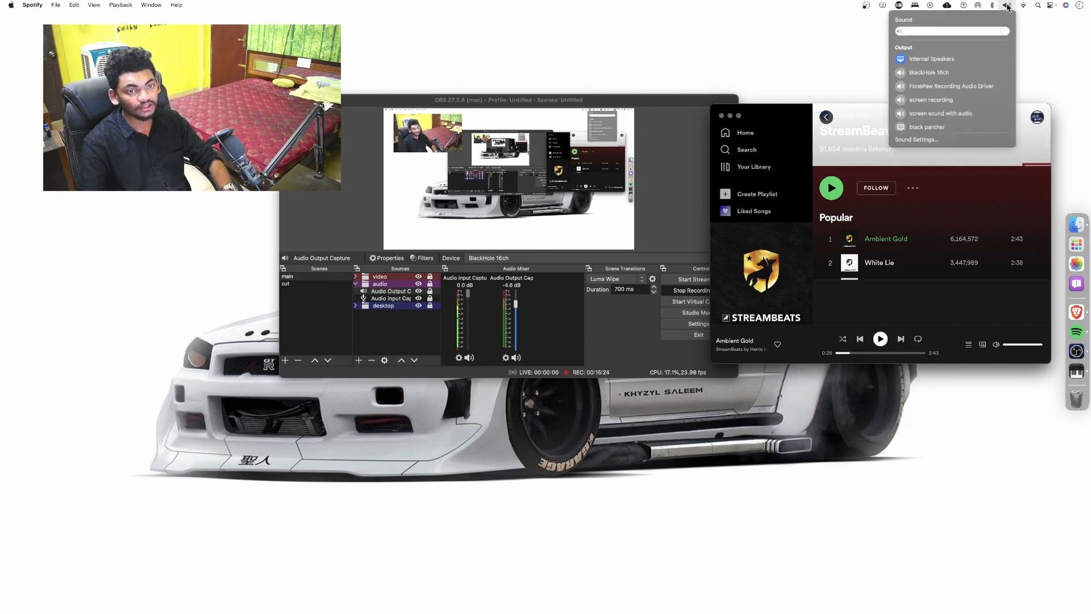
left_click(951, 69)
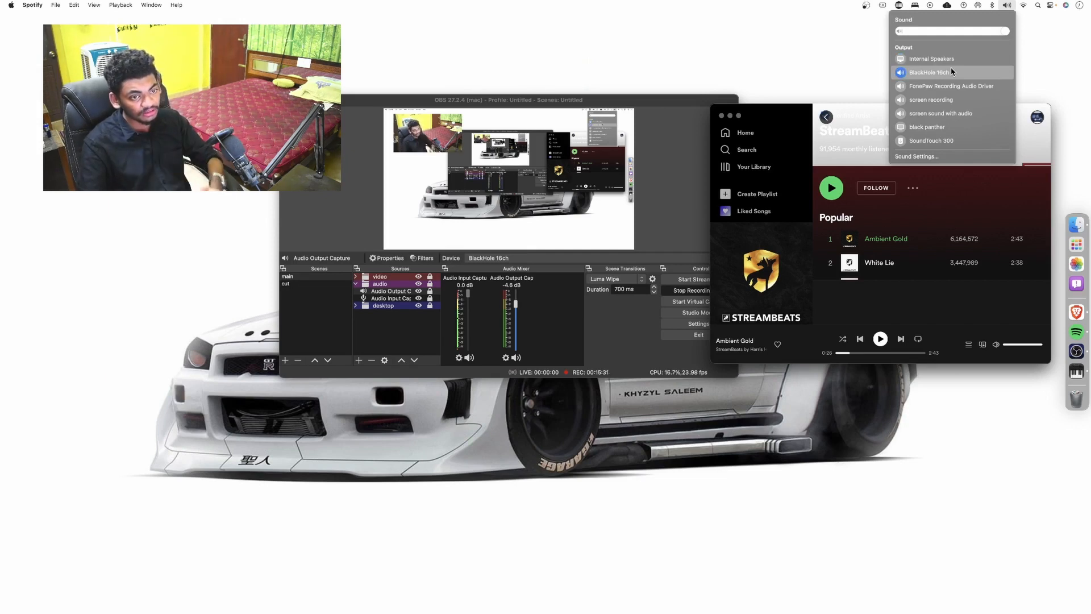
left_click(878, 340)
left_click(880, 339)
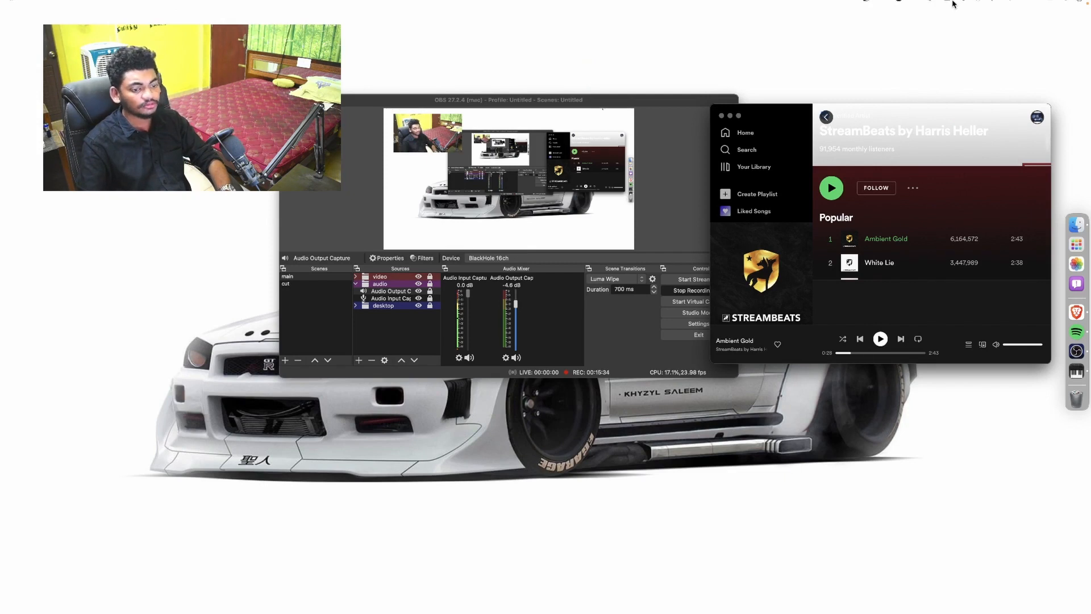
Step: Set the Mac's sound output to the "screen sound with audio" multi-output device
left_click(1006, 7)
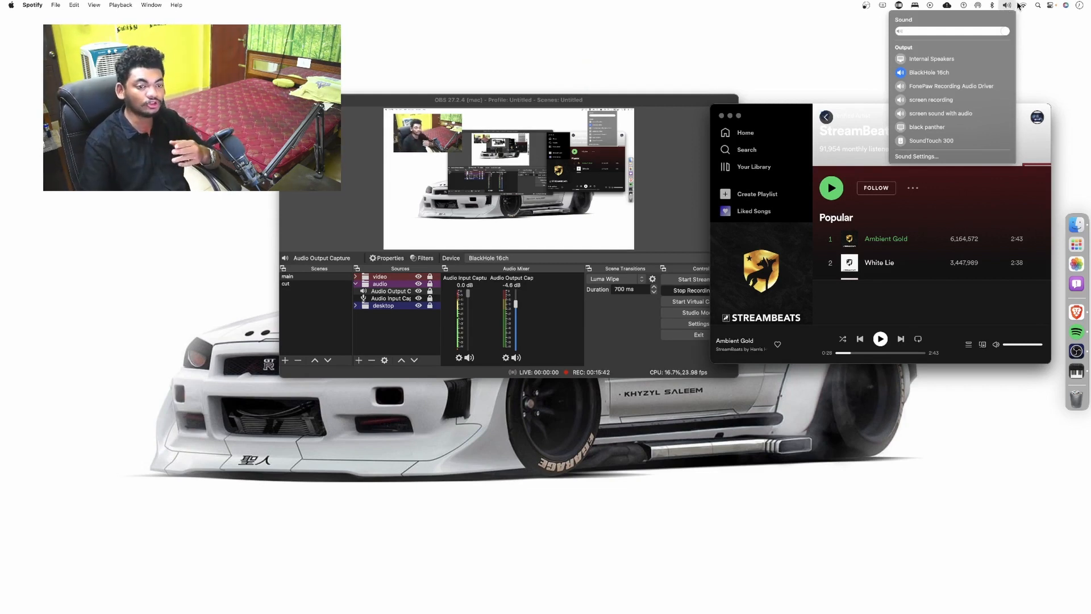
left_click(939, 116)
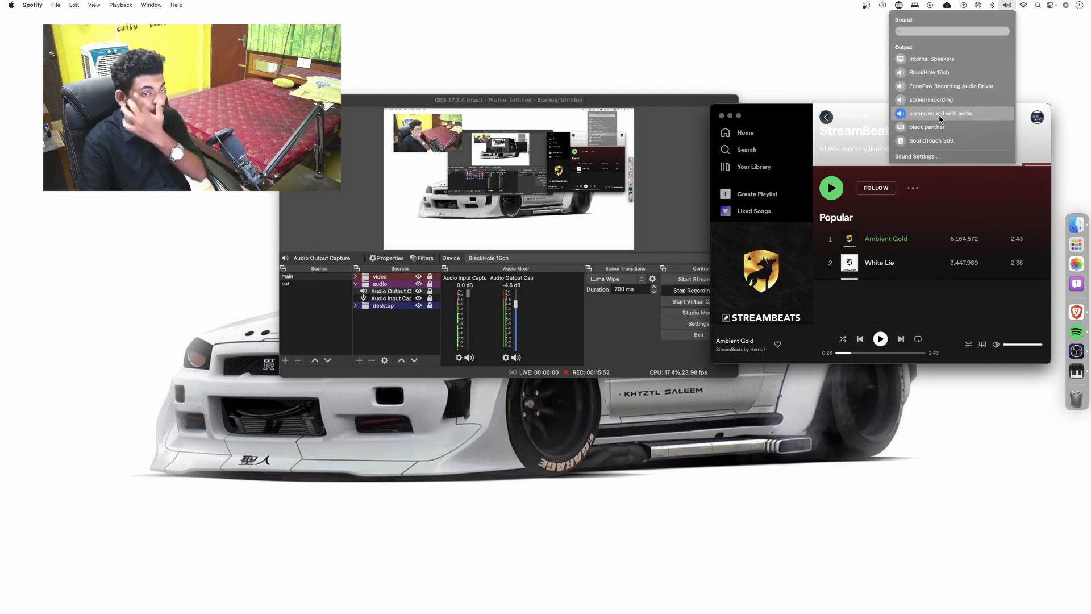
left_click(795, 54)
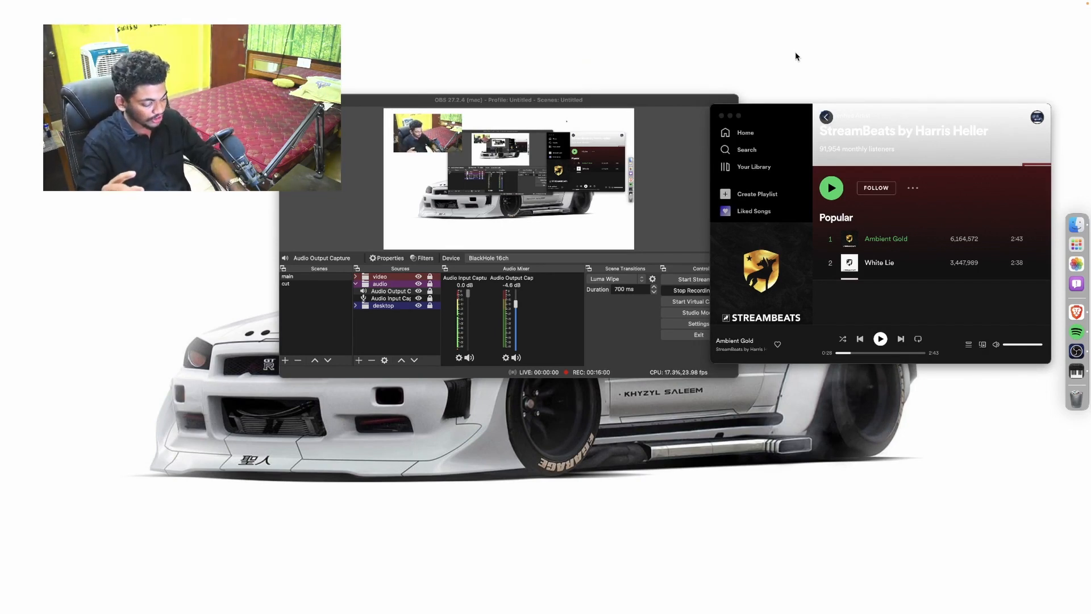
Step: Try to raise the system and Spotify volume, and play Ambient Gold through the multi-output device
key("XF86AudioRaiseVolume")
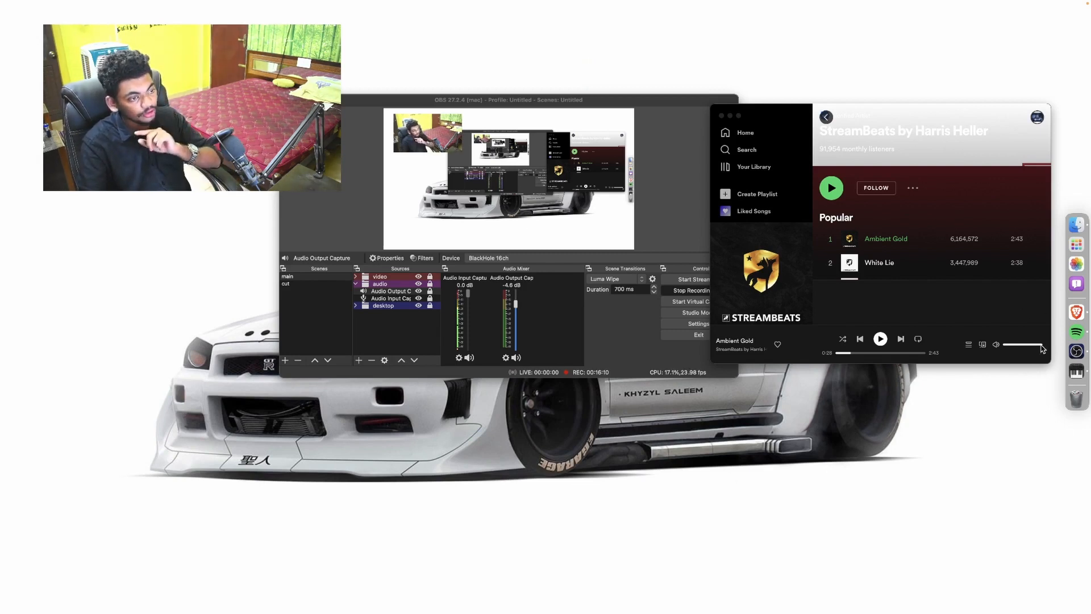
mouse_move(1043, 349)
left_mouse_down()
mouse_move(1018, 349)
mouse_move(1062, 349)
left_mouse_up()
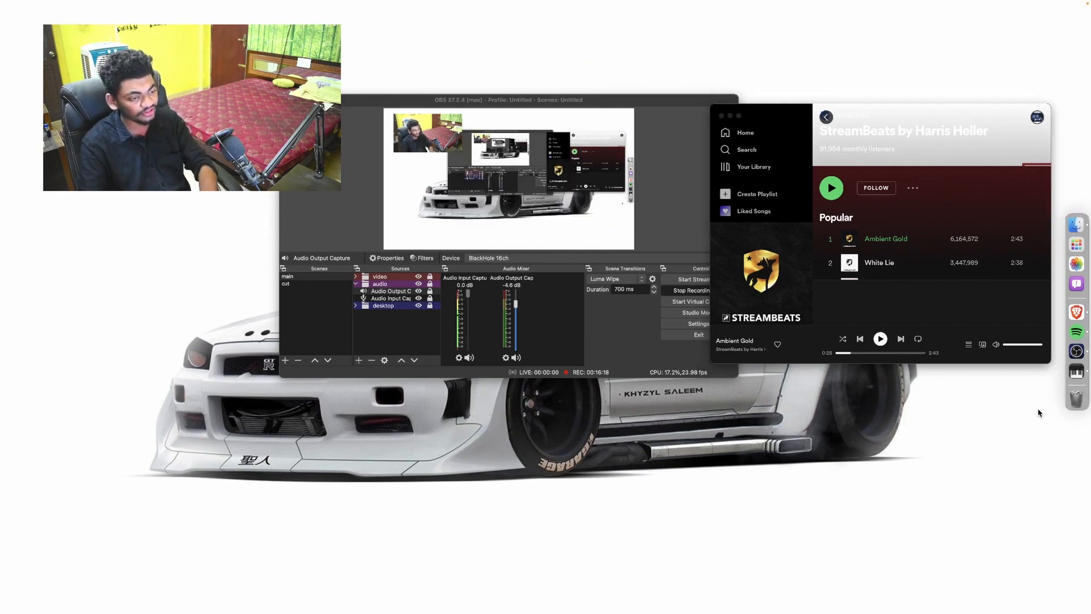
left_click(882, 341)
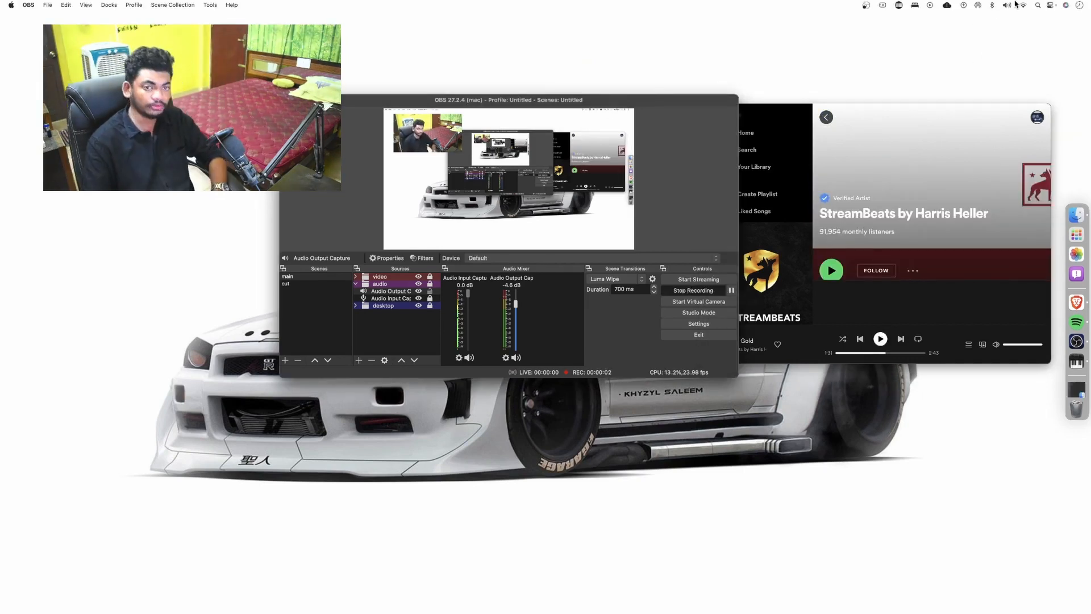
Step: Examine the "screen sound with audio" entry in the Mac's sound outputs and its configuration in Audio Devices, and dismiss that window
left_click(1008, 6)
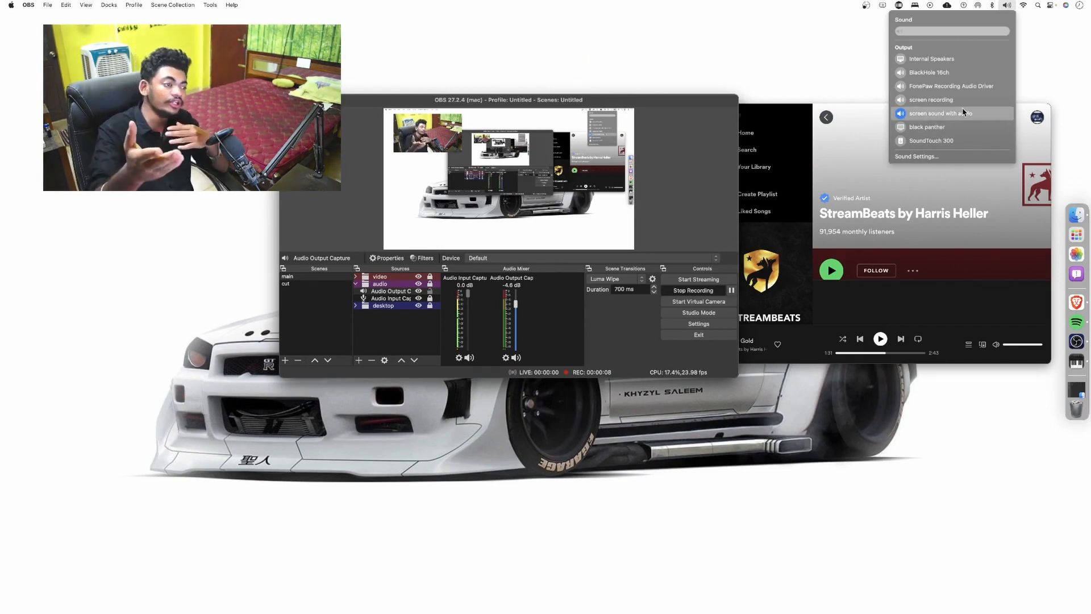
left_click(1077, 364)
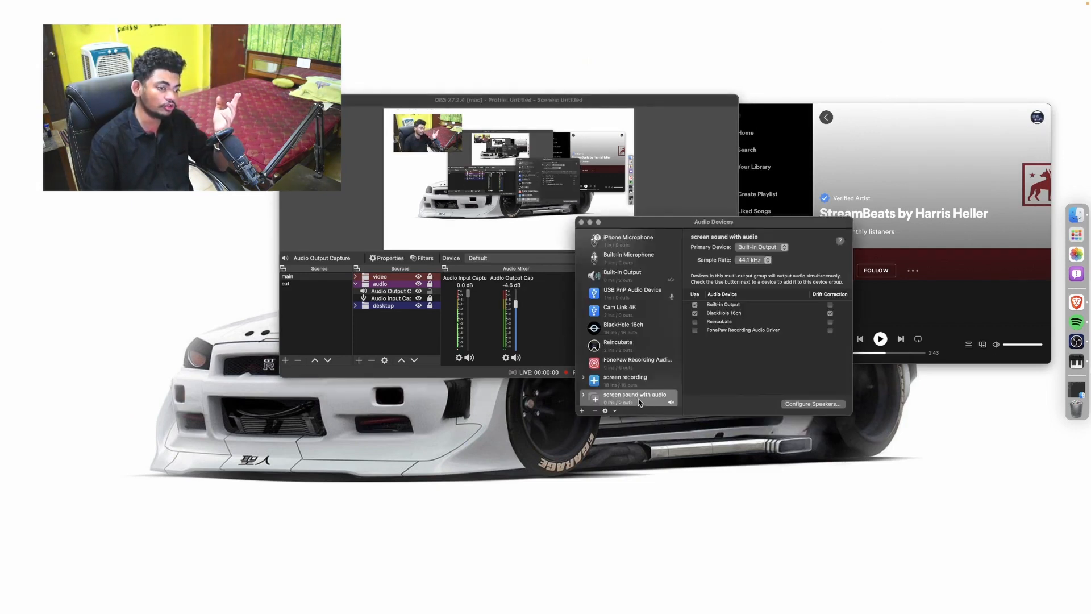
right_click(640, 401)
left_click(602, 213)
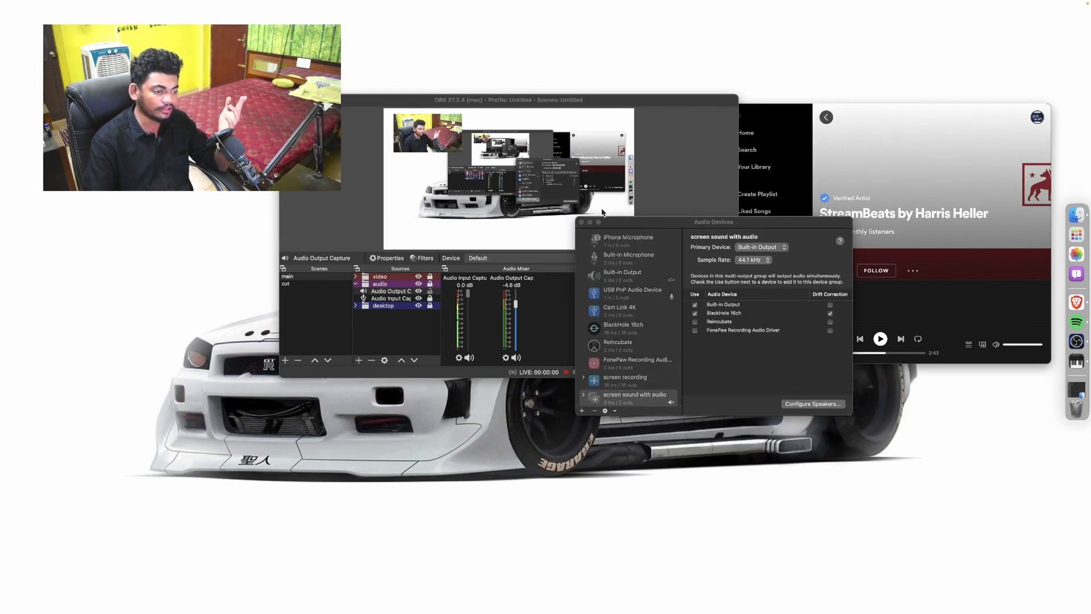
left_click(590, 222)
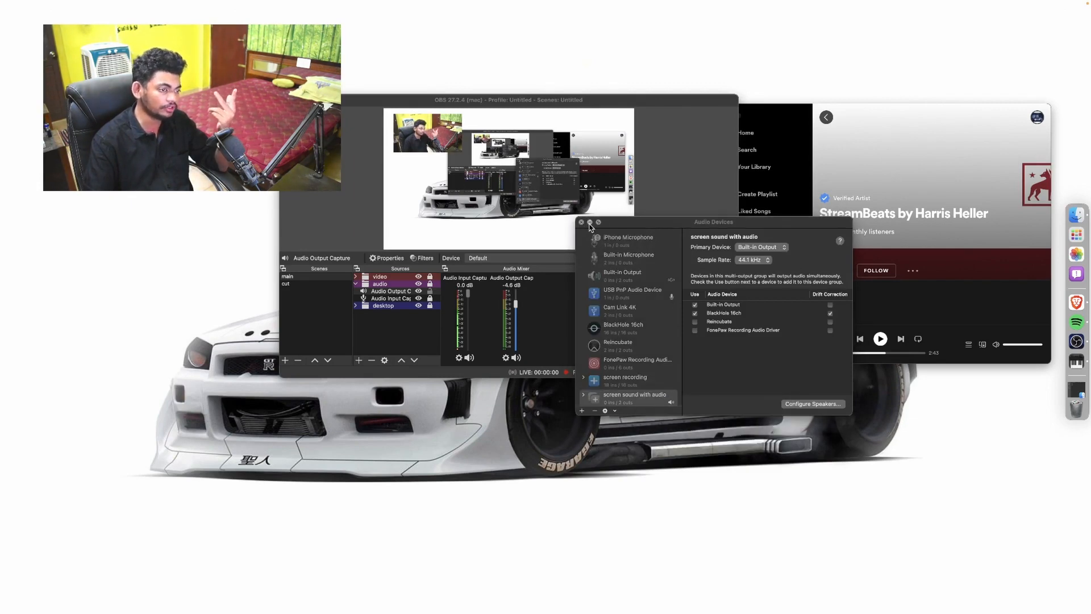
Step: Play Ambient Gold in Spotify and lower the Audio Output Capture level in the OBS mixer to -8.2 dB
left_click(885, 361)
left_click(882, 344)
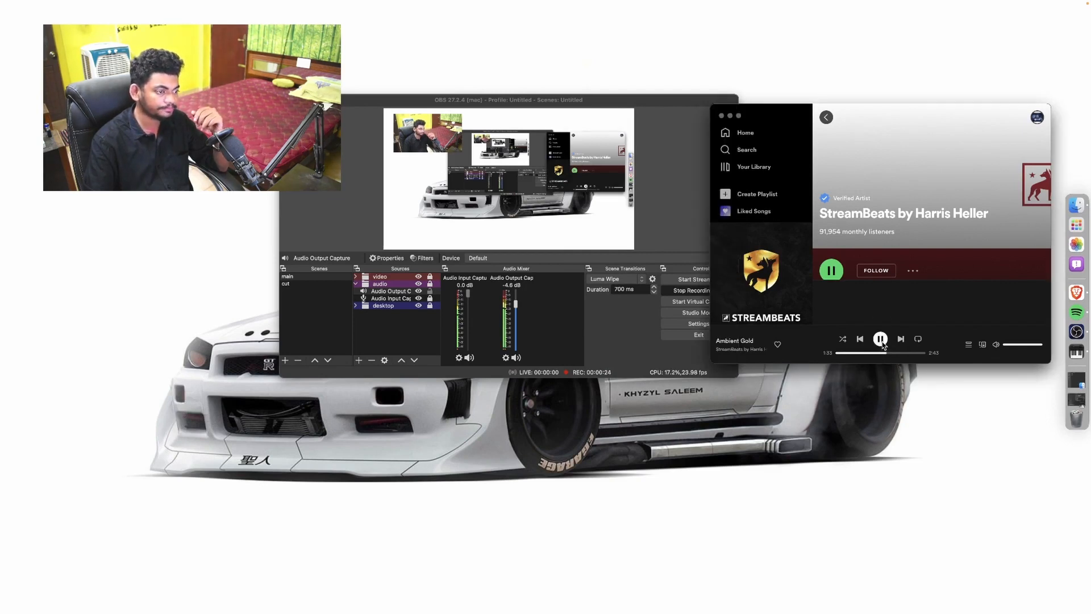
left_click(516, 309)
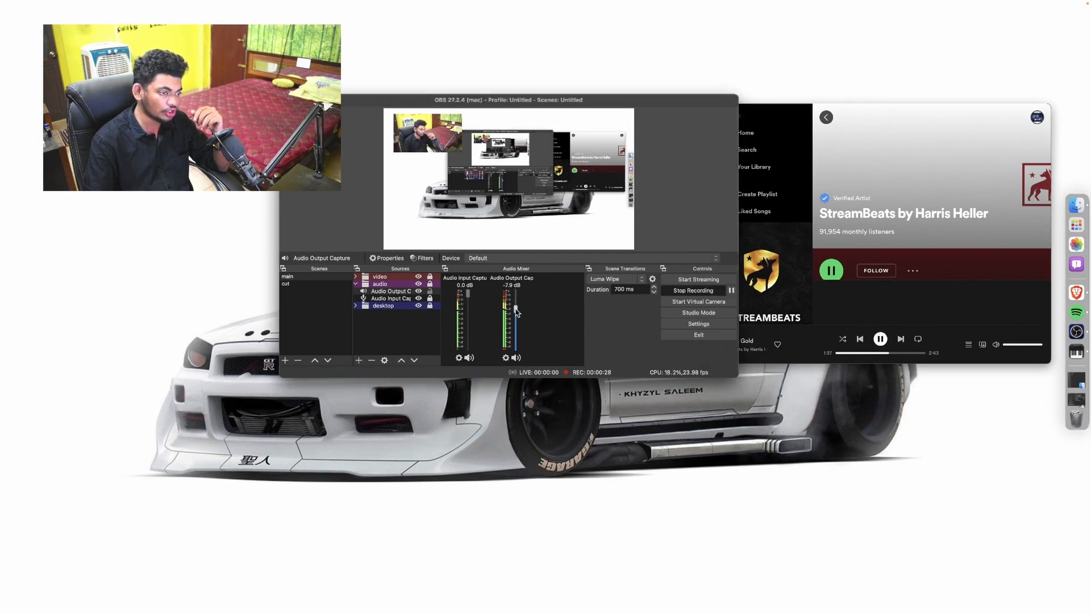
Step: Pause Ambient Gold, lower Spotify's volume to about half, and resume playback
left_click(881, 339)
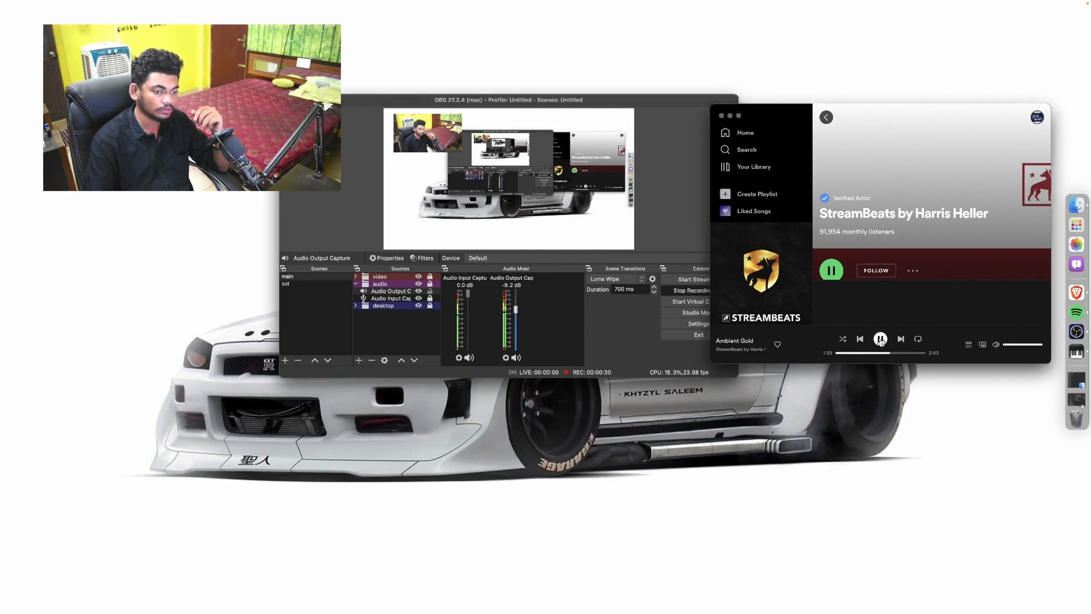
left_click(880, 339)
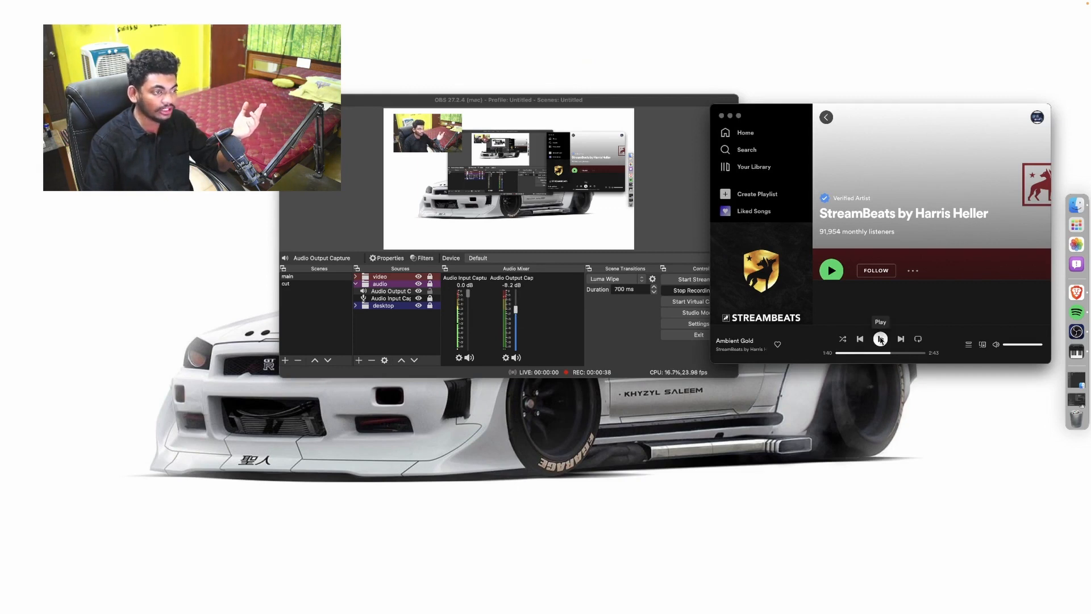
left_click_drag(1043, 345, 1027, 348)
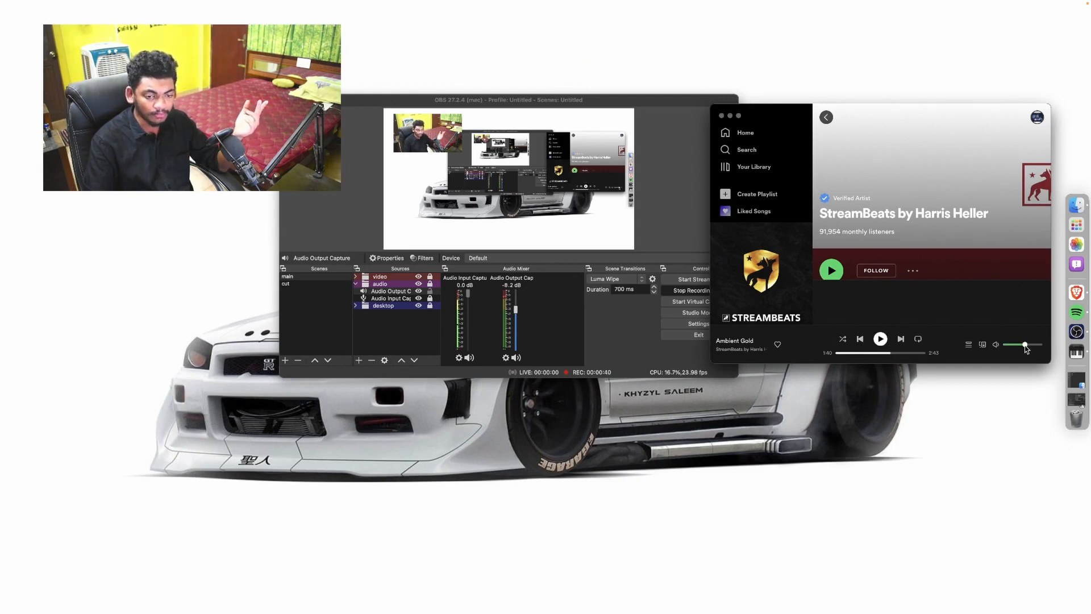
left_click(880, 339)
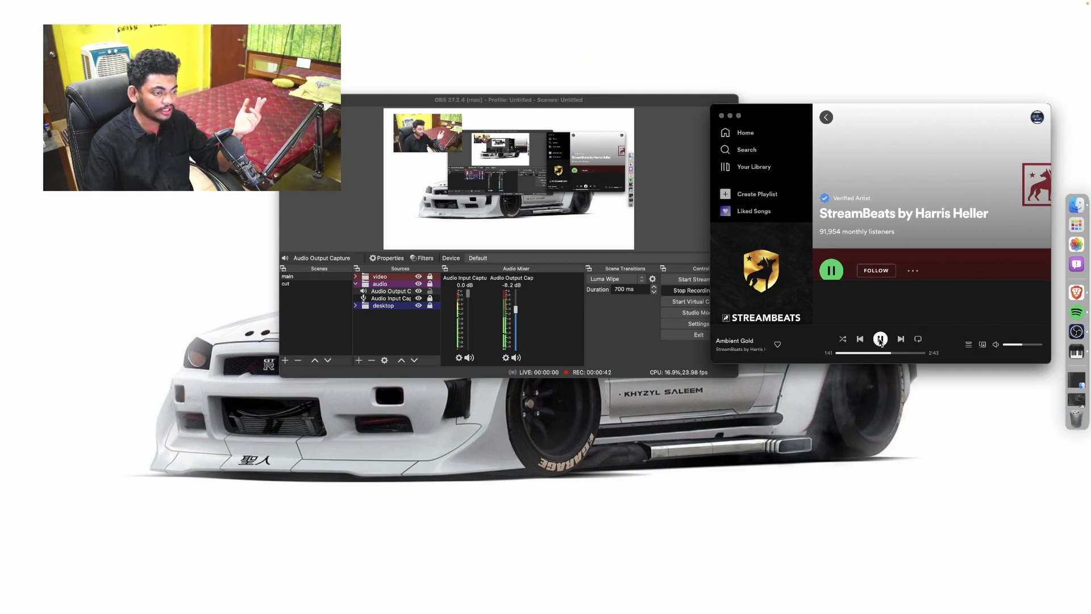